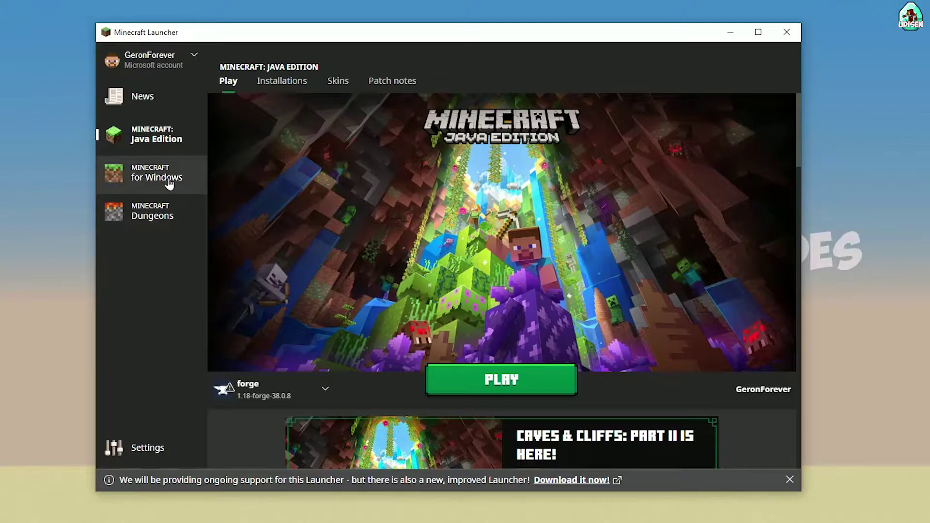
Open the Installations list, then start a new installation and cancel it.
{"action": "left_click", "coordinate": [150, 103]}
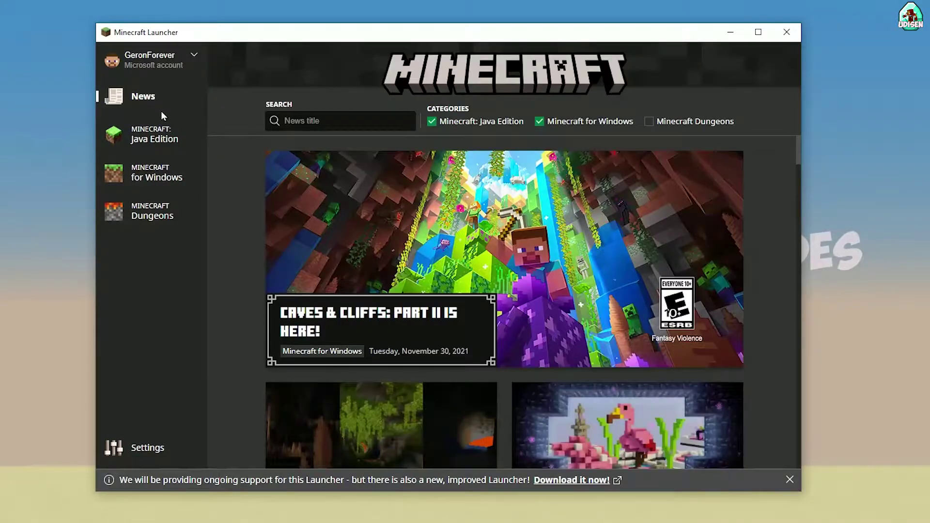
{"action": "left_click", "coordinate": [154, 137]}
{"action": "left_click", "coordinate": [274, 85]}
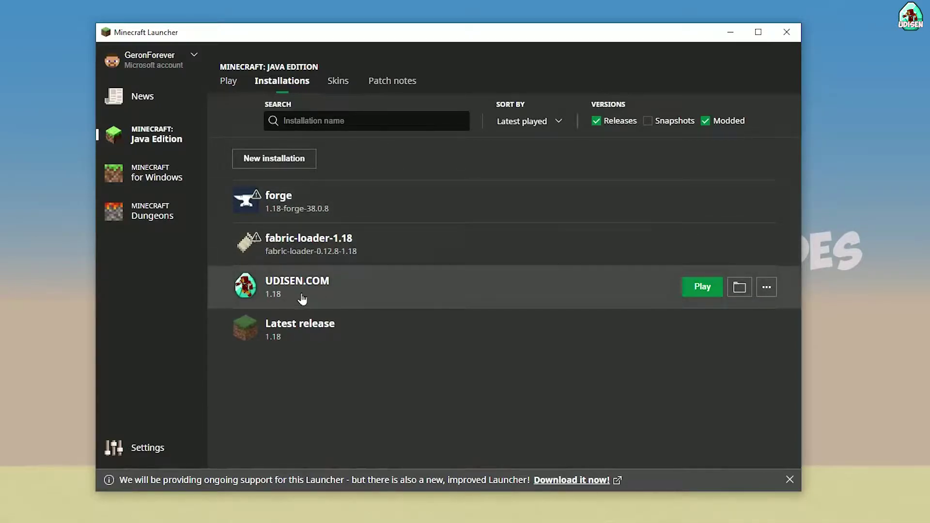
{"action": "left_click", "coordinate": [285, 164]}
{"action": "left_click", "coordinate": [377, 166]}
{"action": "type", "text": "hnghnhgnhgnghnhgn"}
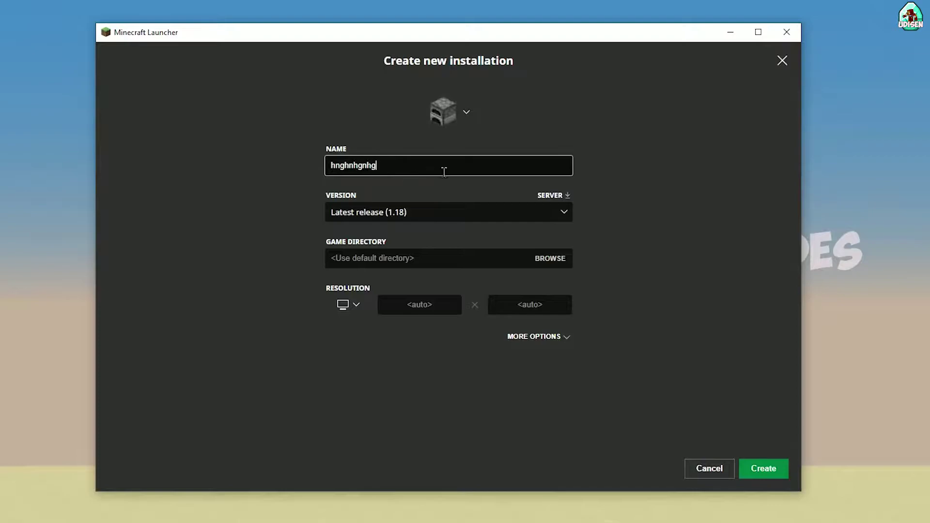
{"action": "left_click", "coordinate": [708, 468]}
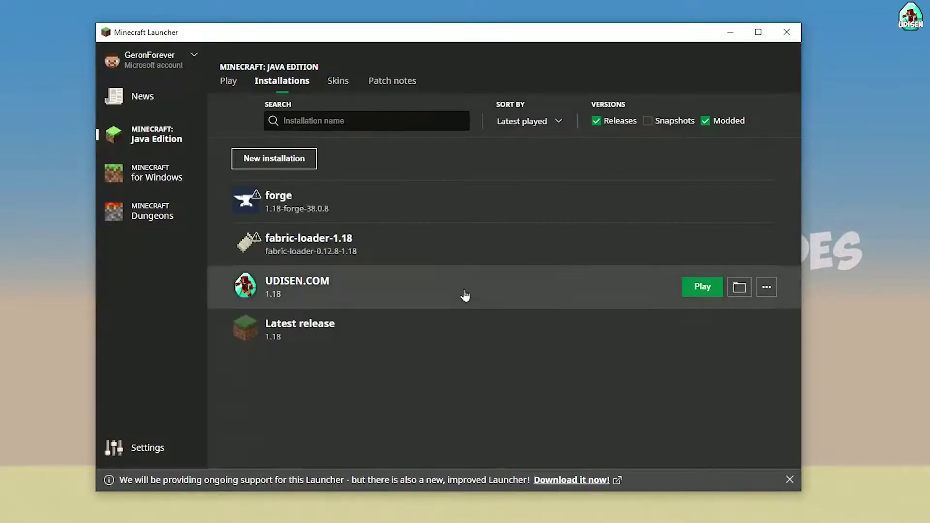
Edit UDISEN.COM, browsing versions and trying 1.18_experimental-snapshot-4.
{"action": "left_click", "coordinate": [452, 293]}
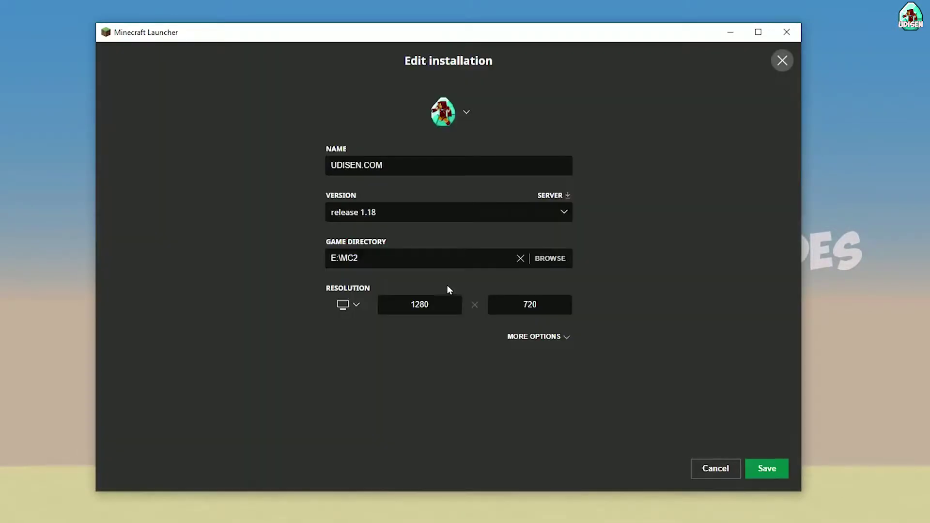
{"action": "left_click", "coordinate": [404, 211]}
{"action": "left_click", "coordinate": [350, 219]}
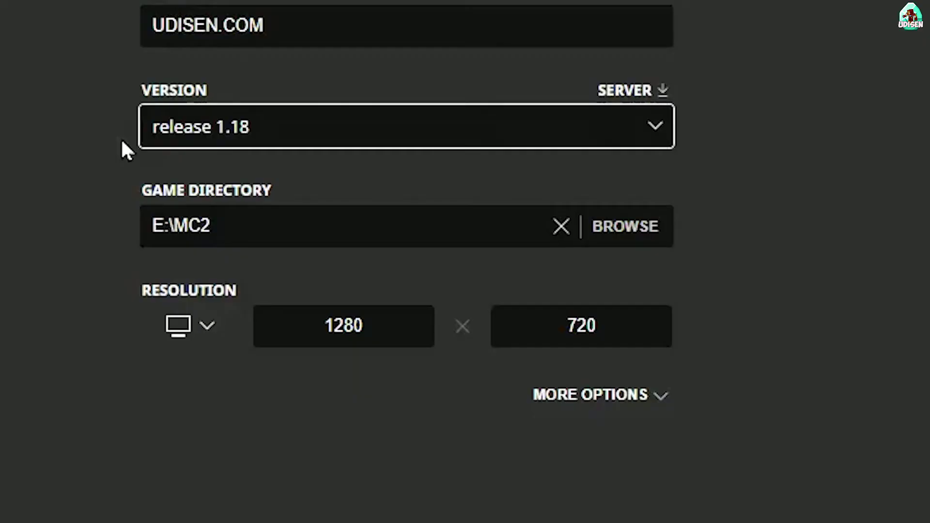
{"action": "left_click", "coordinate": [255, 141]}
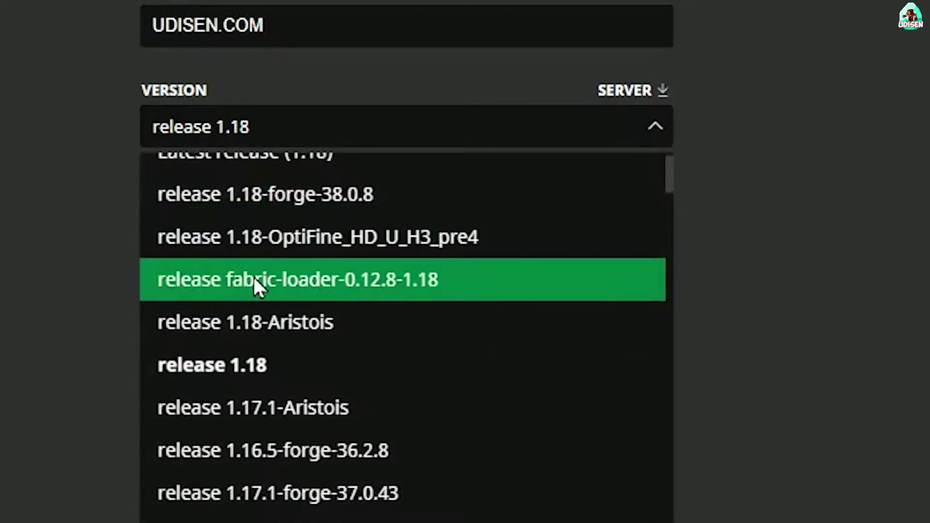
{"action": "key", "text": "Escape"}
{"action": "left_click", "coordinate": [184, 134]}
{"action": "scroll", "coordinate": [349, 305], "scroll_direction": "down", "scroll_amount": 3}
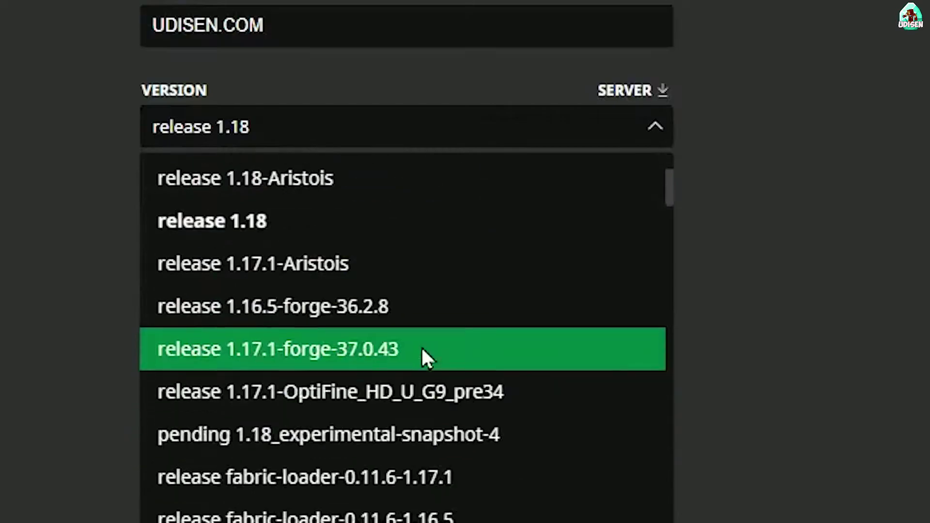
{"action": "scroll", "coordinate": [420, 346], "scroll_direction": "down", "scroll_amount": 8}
{"action": "scroll", "coordinate": [419, 300], "scroll_direction": "up", "scroll_amount": 4}
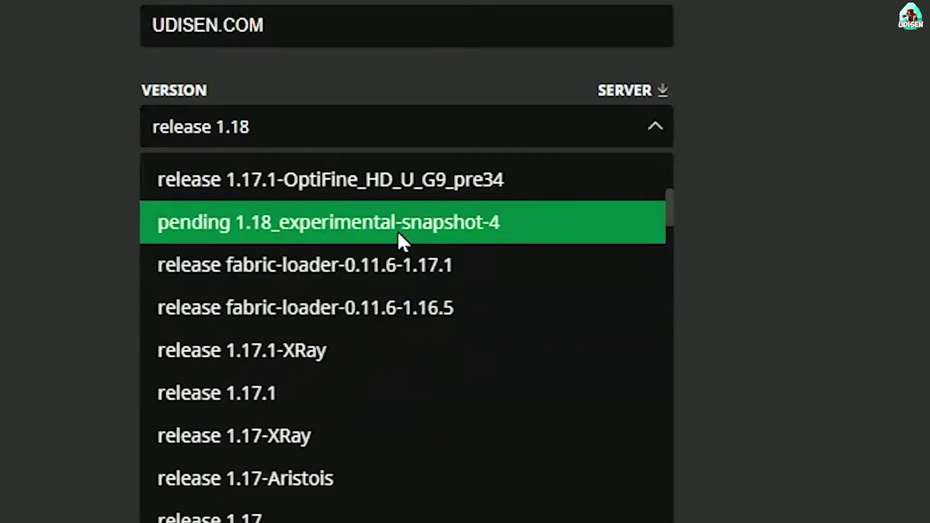
{"action": "left_click", "coordinate": [396, 223]}
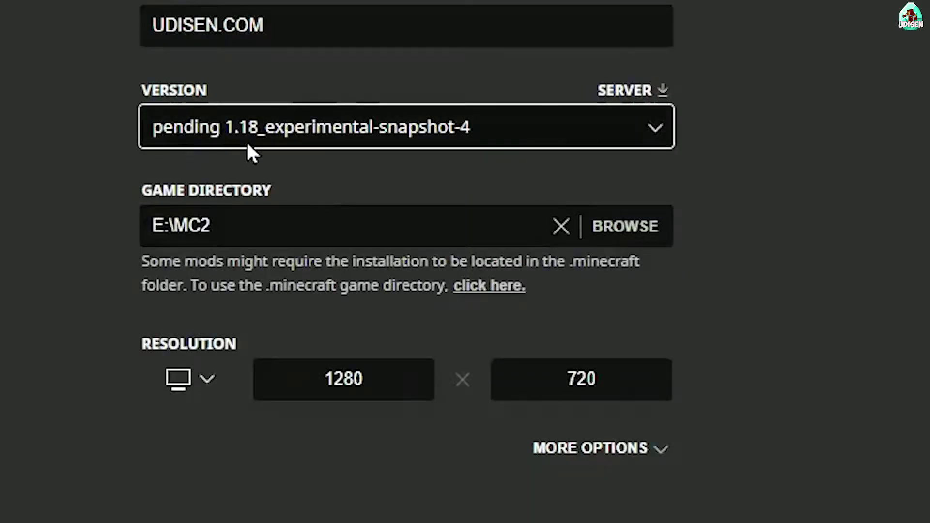
Set UDISEN.COM back to release 1.18, save it, and launch it.
{"action": "left_click", "coordinate": [360, 127]}
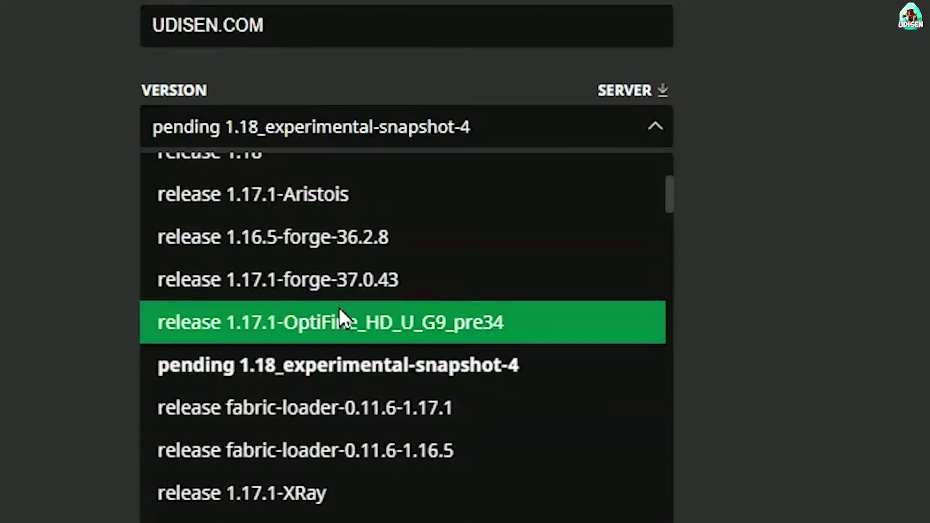
{"action": "scroll", "coordinate": [330, 320], "scroll_direction": "up", "scroll_amount": 4}
{"action": "left_click", "coordinate": [305, 331]}
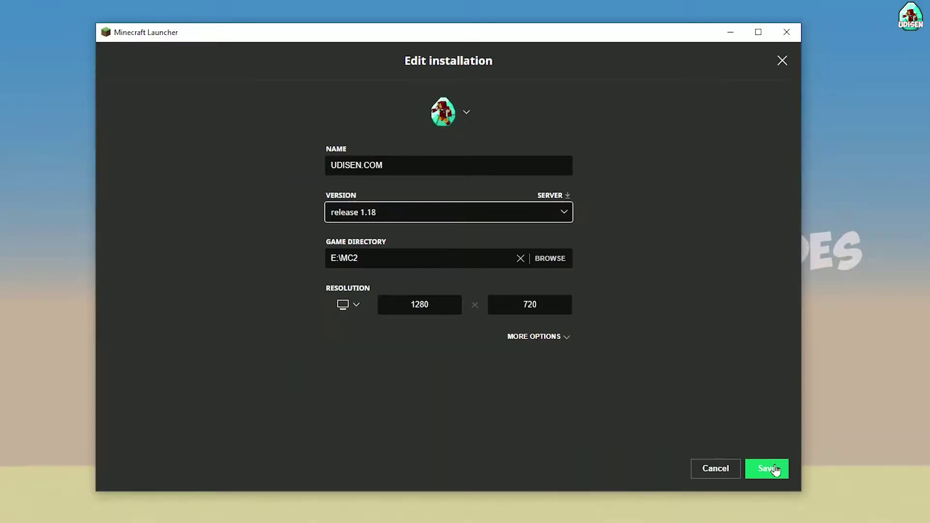
{"action": "left_click", "coordinate": [775, 470]}
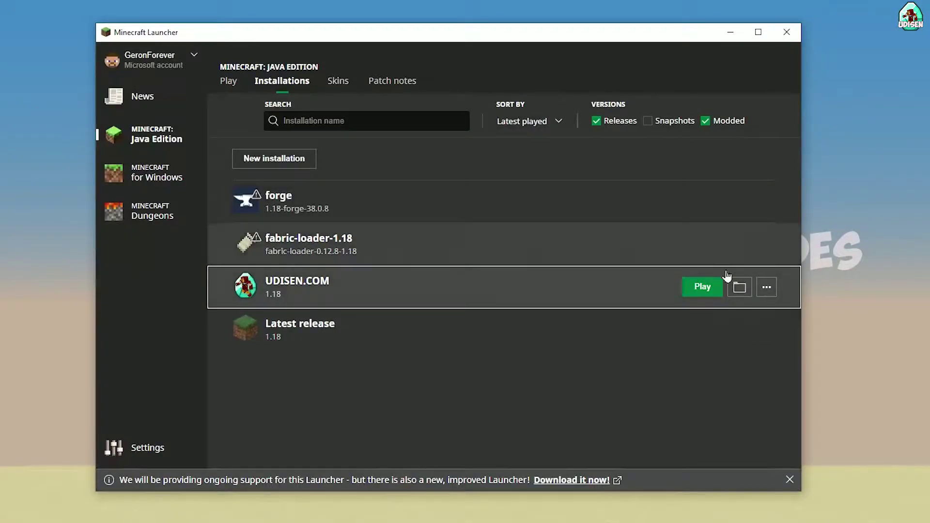
{"action": "left_click", "coordinate": [698, 287]}
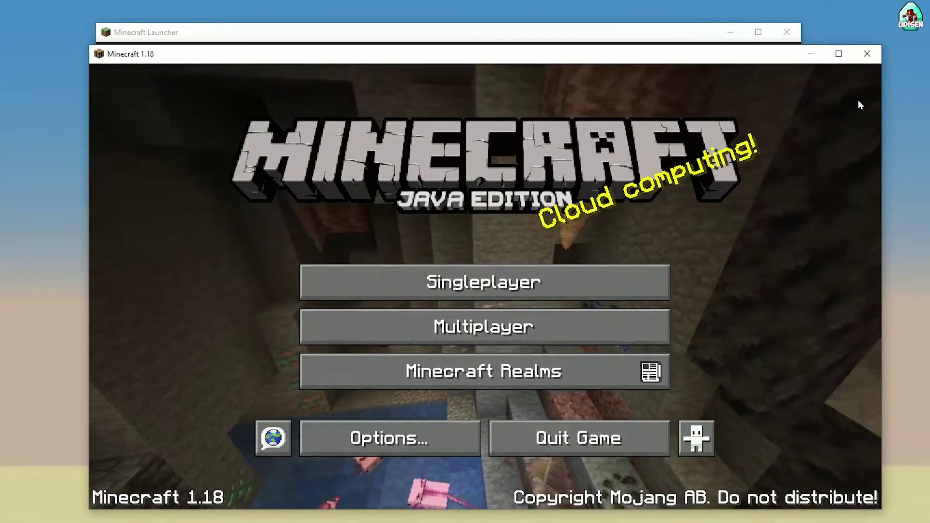
Close the Minecraft 1.18 game window and the Minecraft Launcher.
{"action": "left_click", "coordinate": [867, 54]}
{"action": "left_click", "coordinate": [786, 32]}
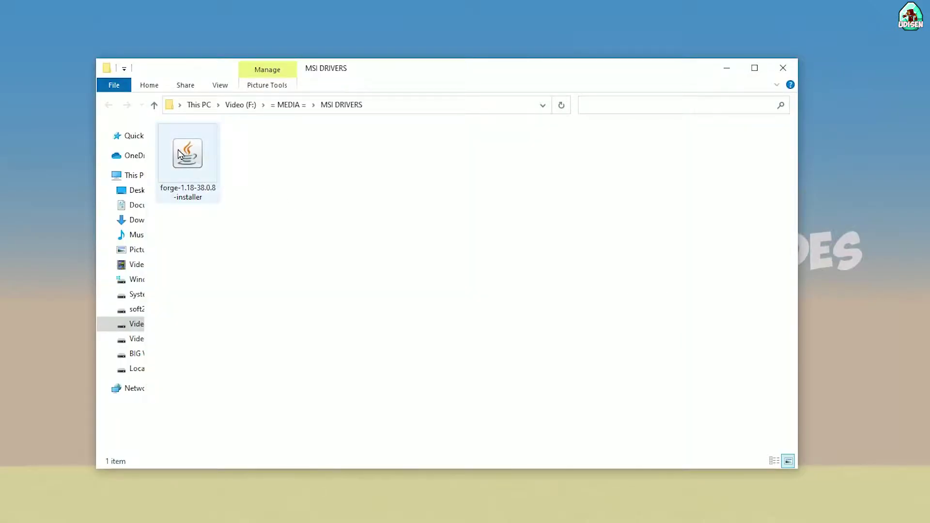
Select forge-1.18-38.0.8-installer in MSI DRIVERS, begin a rename, and keep the original name.
{"action": "left_click", "coordinate": [189, 160]}
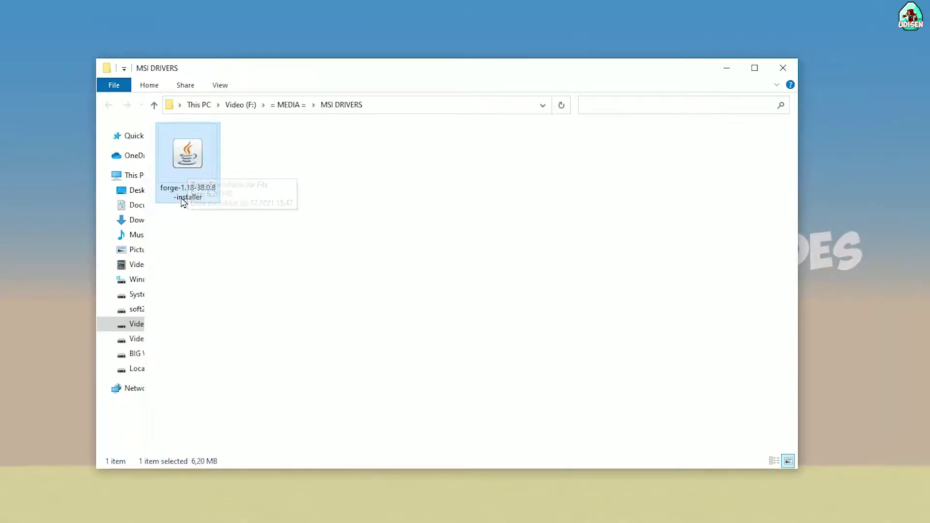
{"action": "left_click", "coordinate": [188, 192]}
{"action": "left_click_drag", "start_coordinate": [192, 189], "coordinate": [155, 189]}
{"action": "key", "text": "Return"}
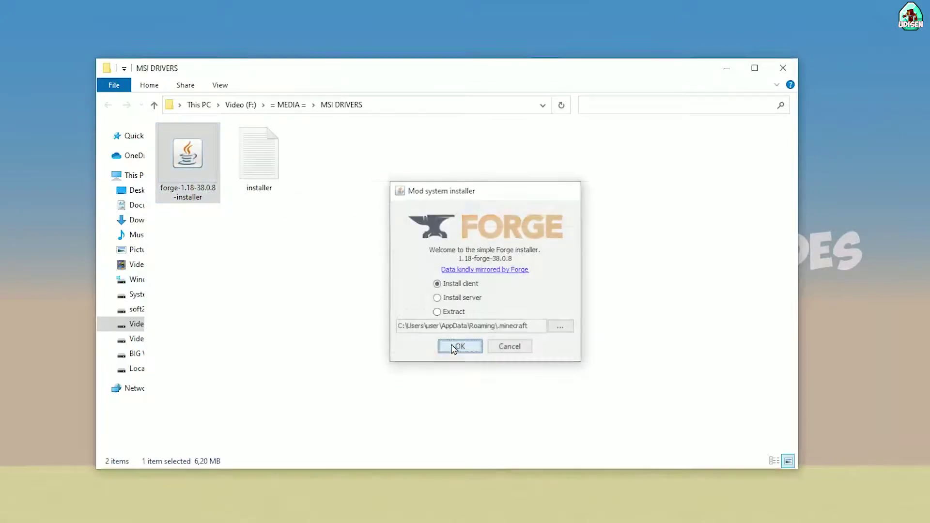
Install the 1.18-forge-38.0.8 client profile and dismiss the success message.
{"action": "left_click", "coordinate": [453, 348]}
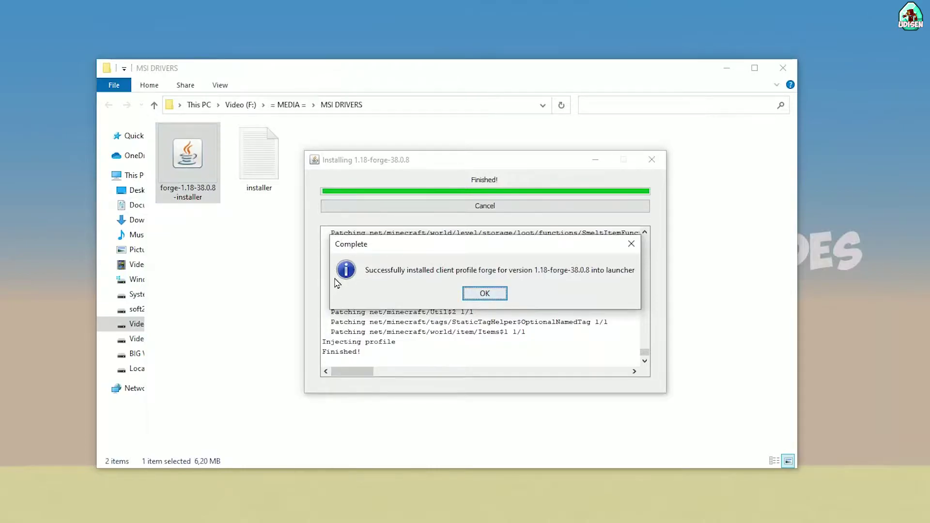
{"action": "left_click", "coordinate": [630, 244]}
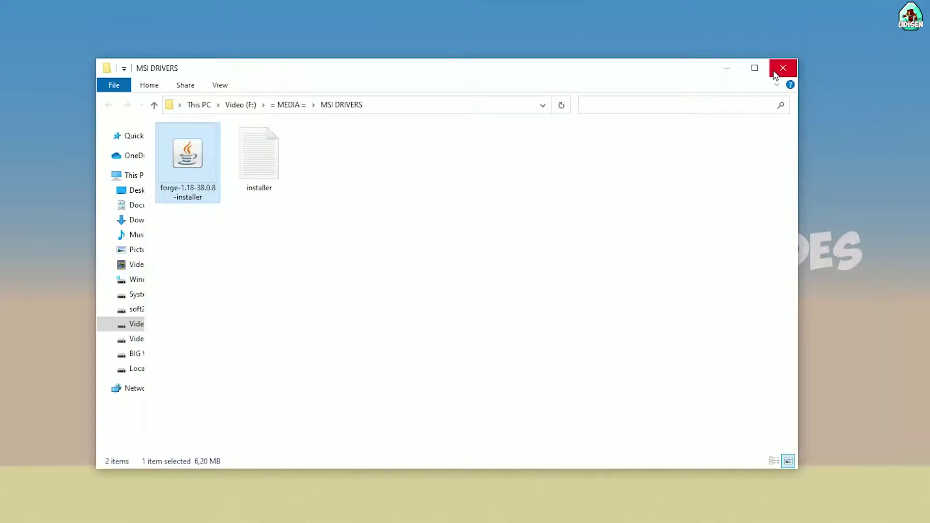
Edit the forge installation to use release 1.18-forge-38.0.8 and save it.
{"action": "left_click", "coordinate": [724, 69]}
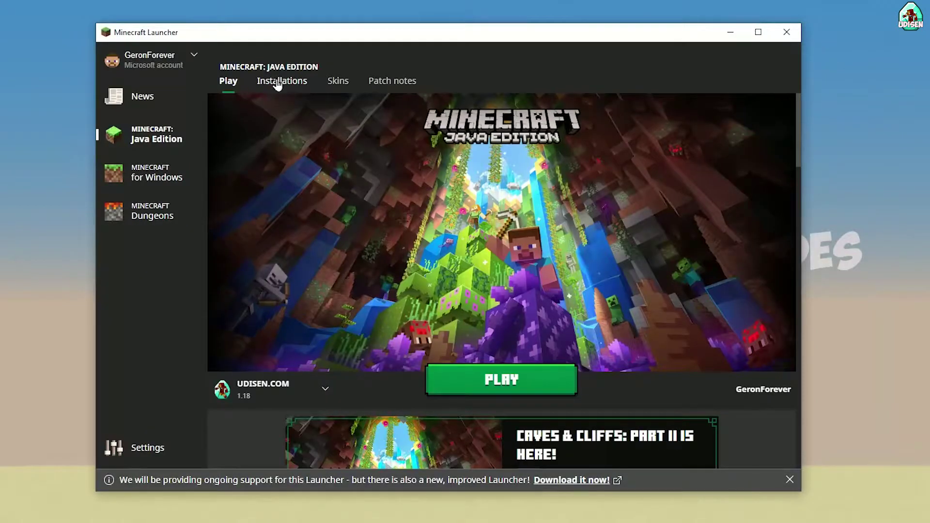
{"action": "left_click", "coordinate": [277, 83]}
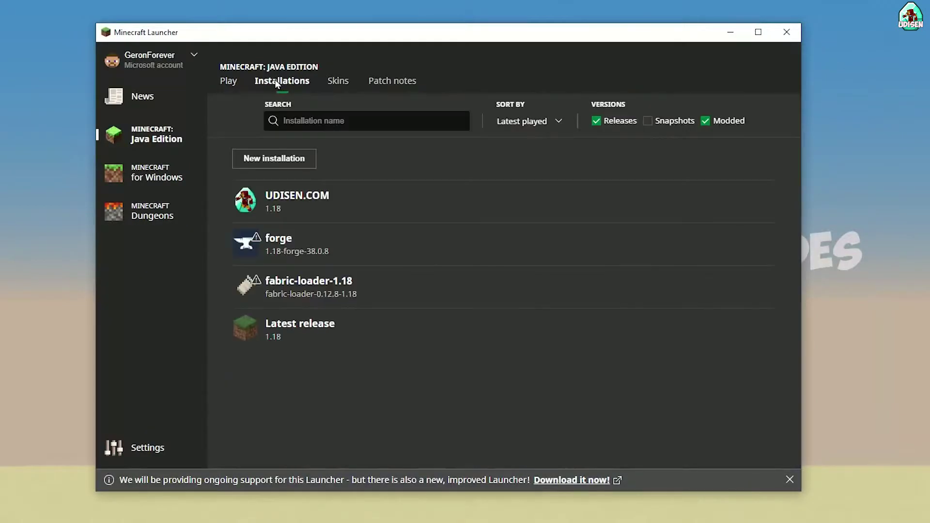
{"action": "mouse_move", "coordinate": [429, 258]}
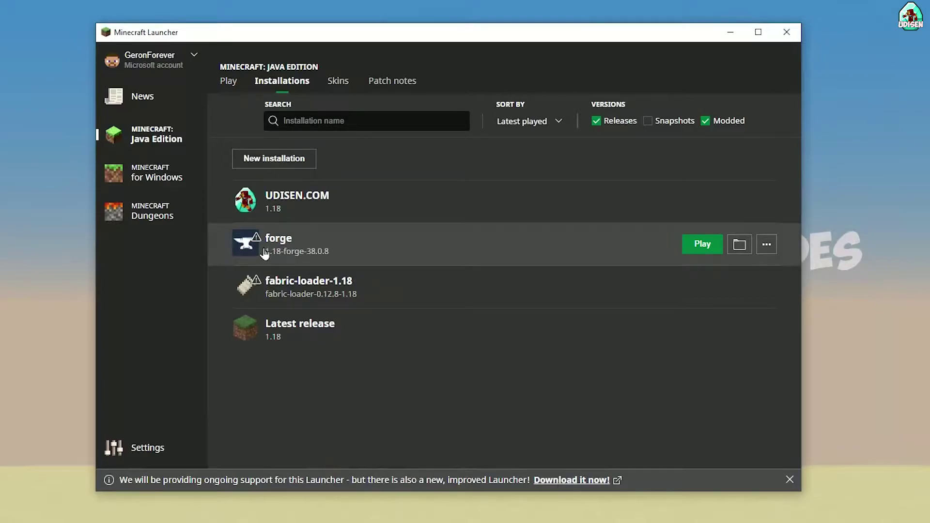
{"action": "left_click", "coordinate": [376, 257]}
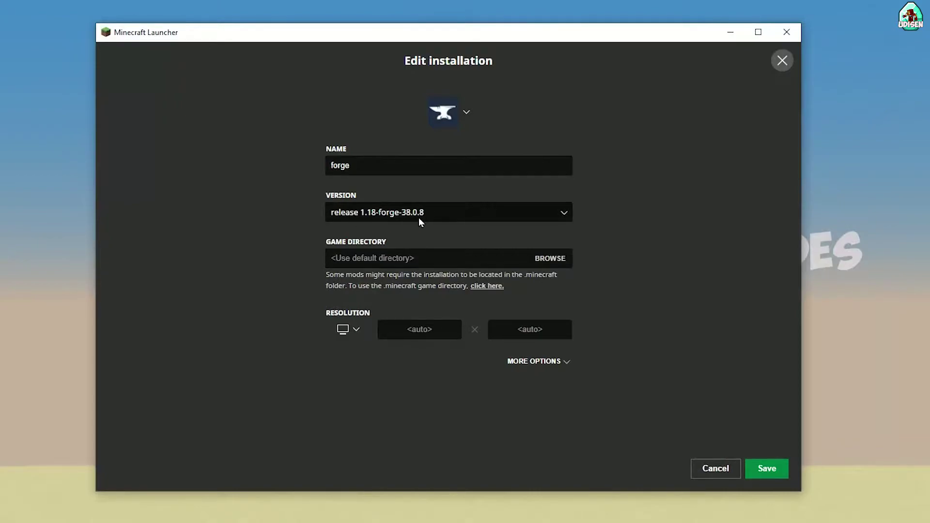
{"action": "left_click", "coordinate": [448, 218]}
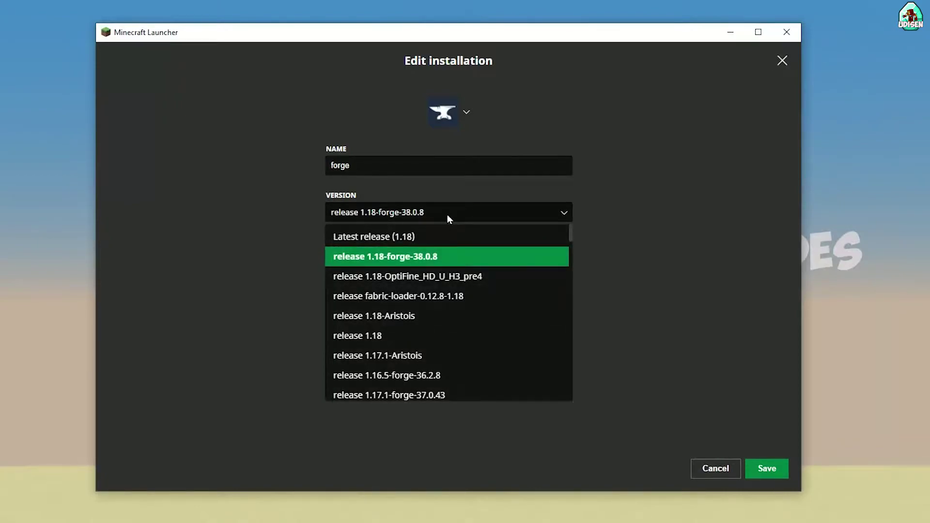
{"action": "left_click", "coordinate": [446, 214]}
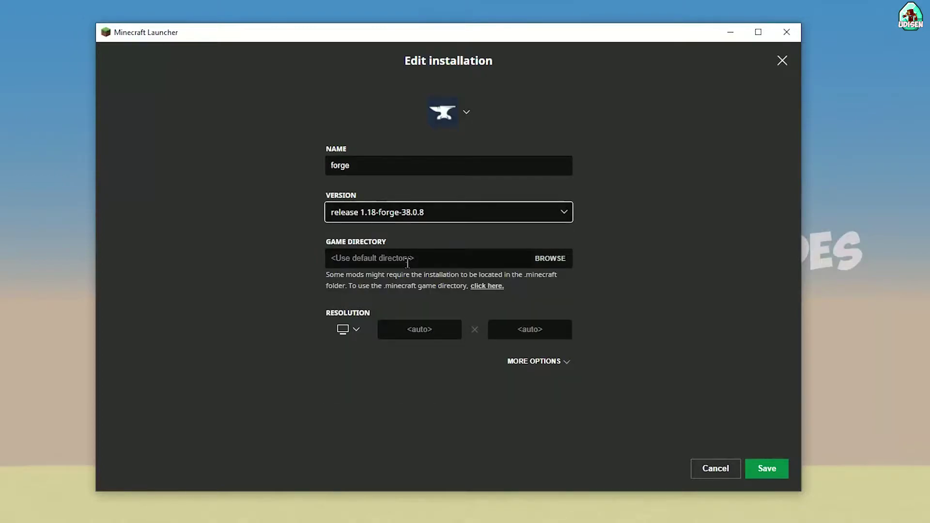
{"action": "left_click", "coordinate": [422, 217]}
{"action": "left_click", "coordinate": [383, 256]}
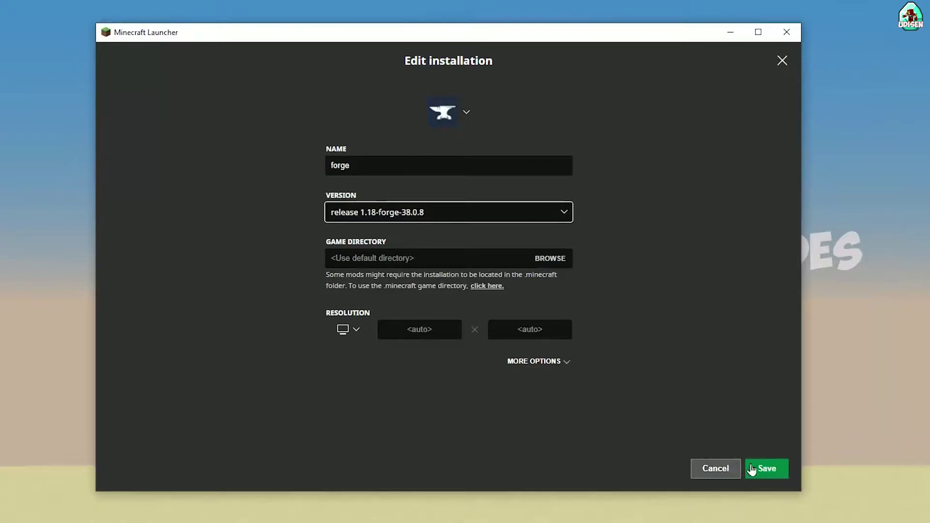
{"action": "left_click", "coordinate": [720, 467]}
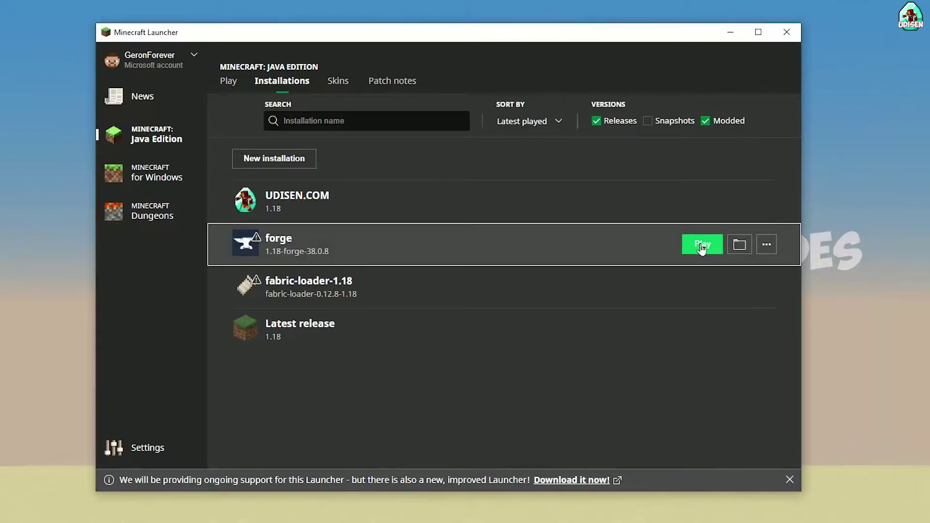
Drag the emotecraft-for-MC1.18.1-2.1-SNAPSHOT jar from Downloads into E:\MC2\mods, then return to MC2.
{"action": "left_click", "coordinate": [739, 245]}
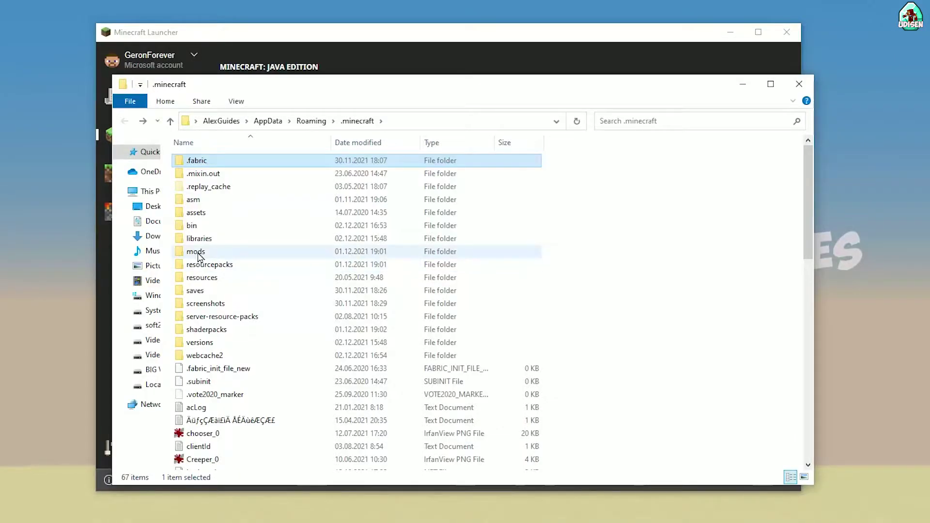
{"action": "double_click", "coordinate": [198, 255]}
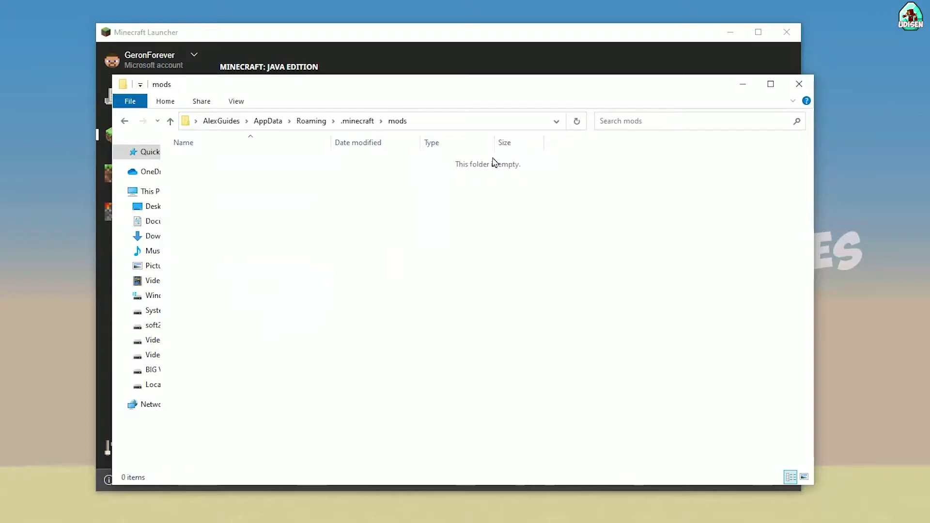
{"action": "left_click", "coordinate": [740, 85]}
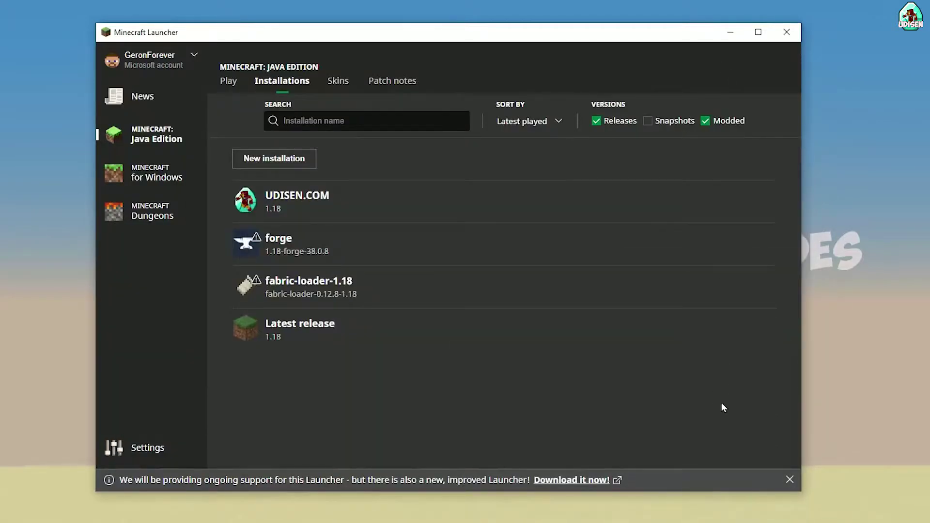
{"action": "key", "text": "alt+Tab"}
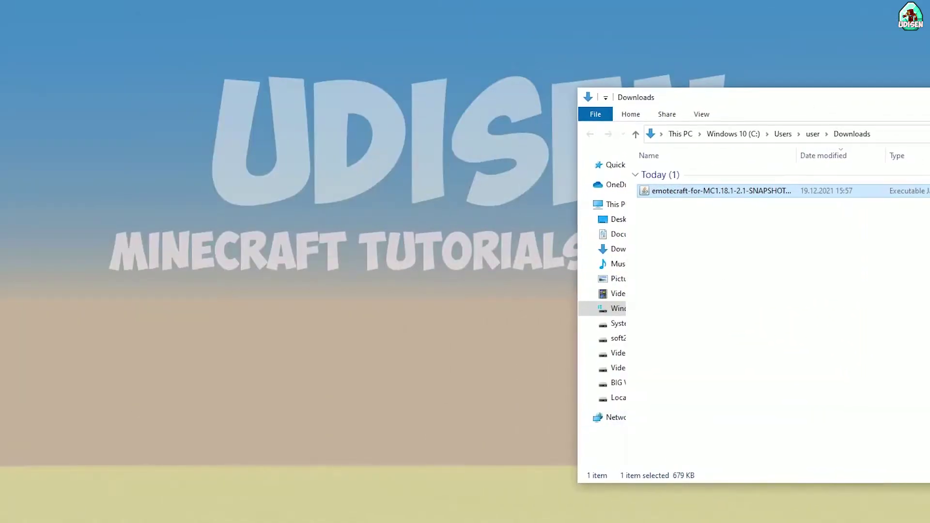
{"action": "key", "text": "alt+Tab"}
{"action": "left_click", "coordinate": [707, 208]}
{"action": "left_click_drag", "start_coordinate": [703, 190], "coordinate": [223, 212]}
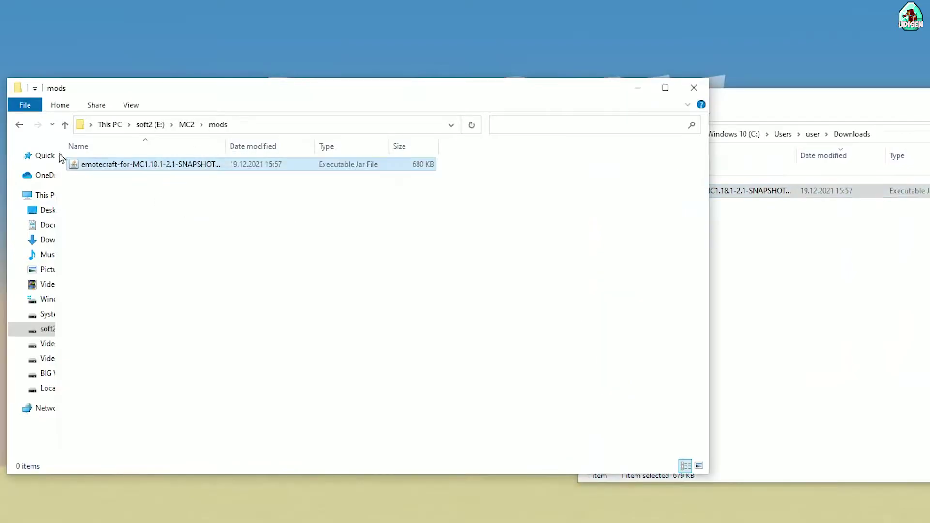
{"action": "left_click", "coordinate": [193, 130]}
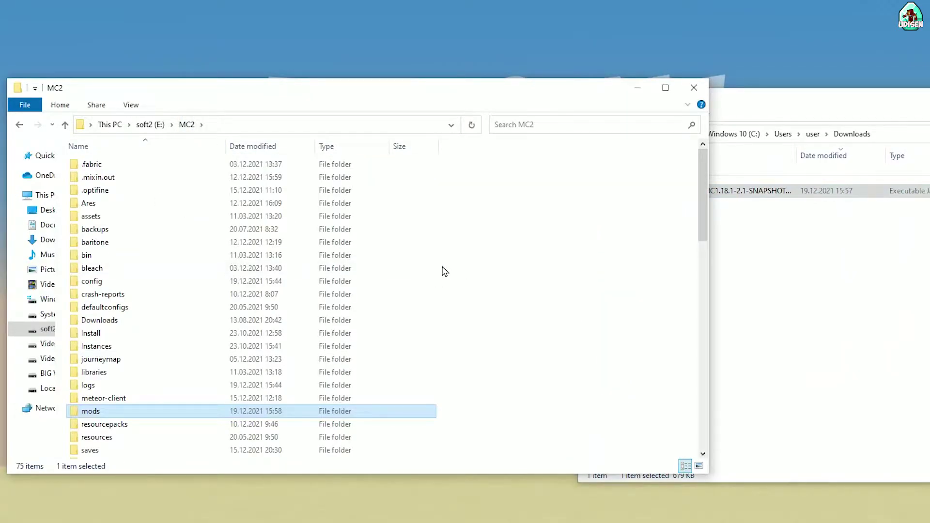
{"action": "scroll", "coordinate": [442, 273], "scroll_direction": "down", "scroll_amount": 2}
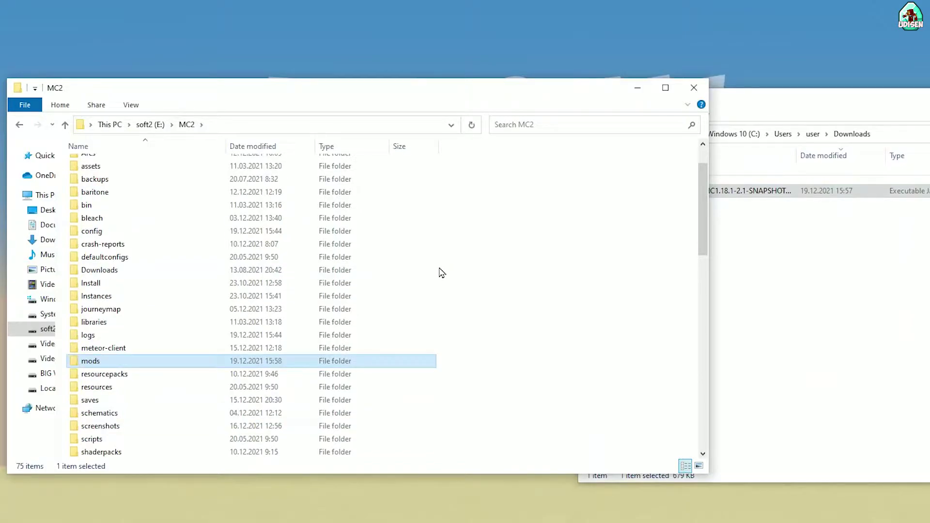
Make a new folder named 'emotes' in MC2 and open it.
{"action": "scroll", "coordinate": [439, 268], "scroll_direction": "up", "scroll_amount": 2}
{"action": "right_click", "coordinate": [439, 268]}
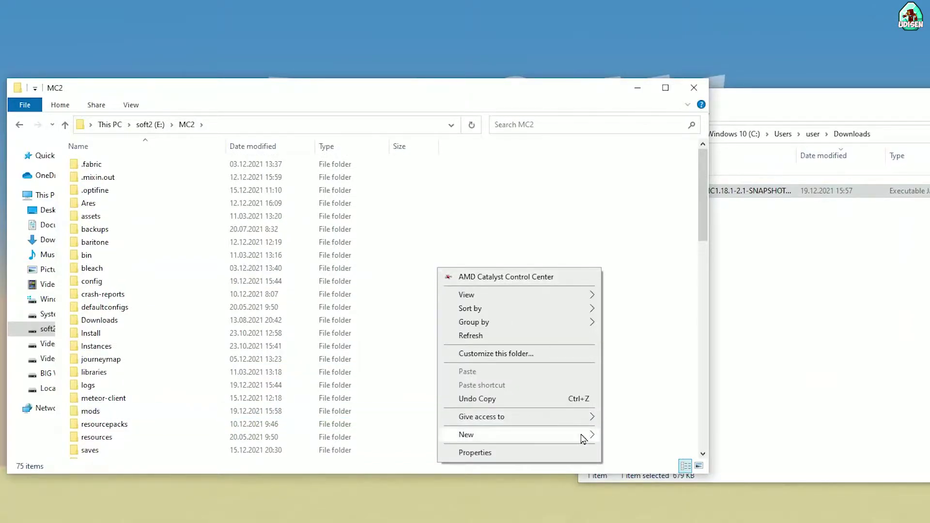
{"action": "mouse_move", "coordinate": [583, 434]}
{"action": "left_click", "coordinate": [625, 436]}
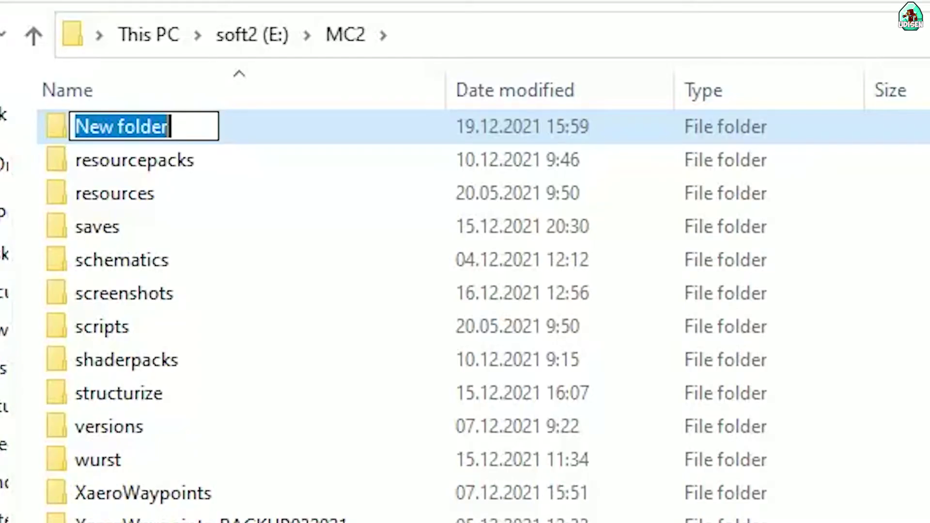
{"action": "type", "text": "empo"}
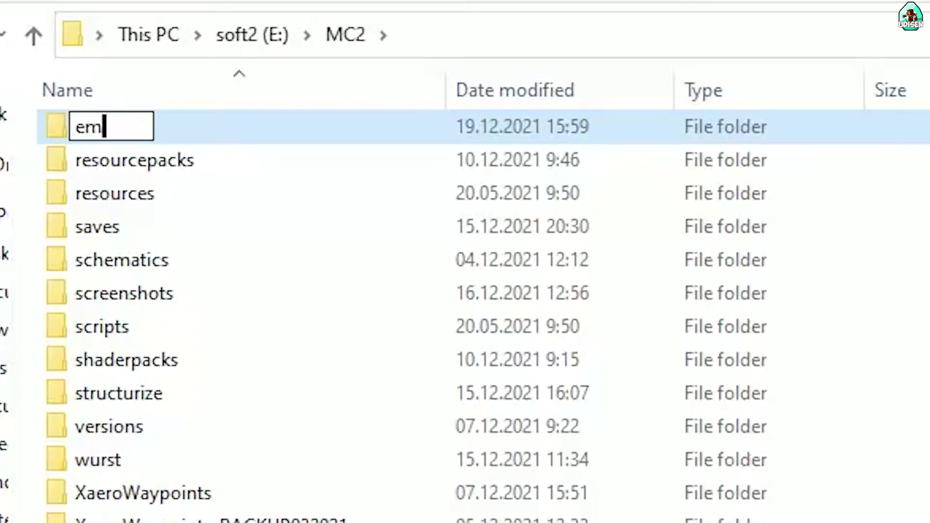
{"action": "key", "text": "BackSpace"}
{"action": "key", "text": "BackSpace"}
{"action": "type", "text": "otes"}
{"action": "key", "text": "Return"}
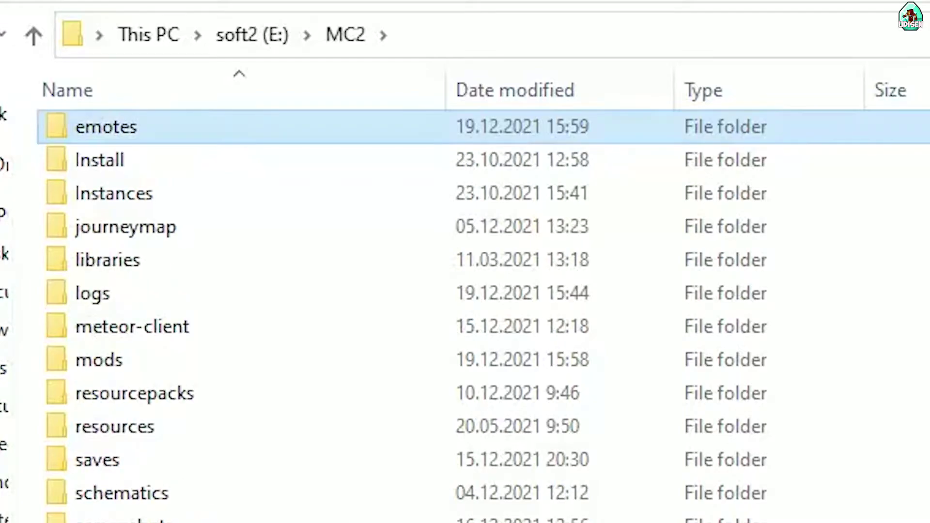
{"action": "scroll", "coordinate": [920, 514], "scroll_direction": "up", "scroll_amount": 2}
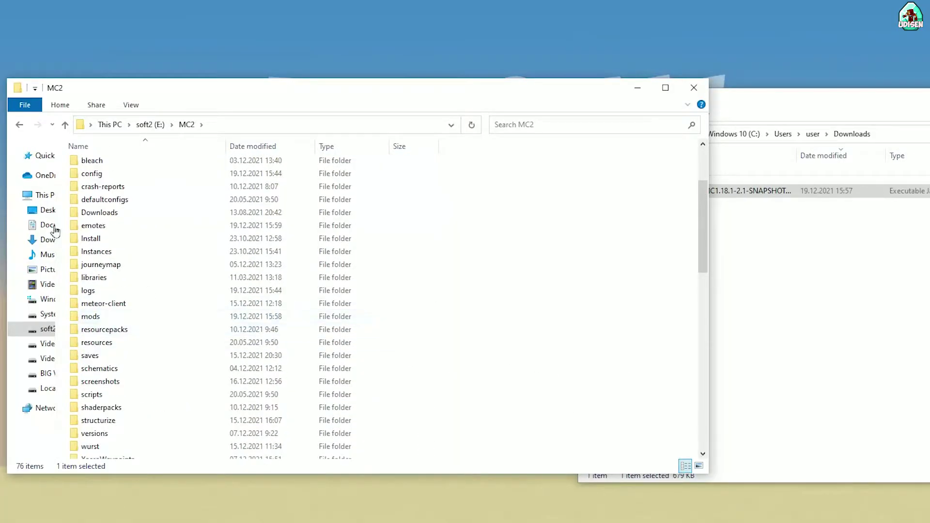
{"action": "double_click", "coordinate": [86, 227]}
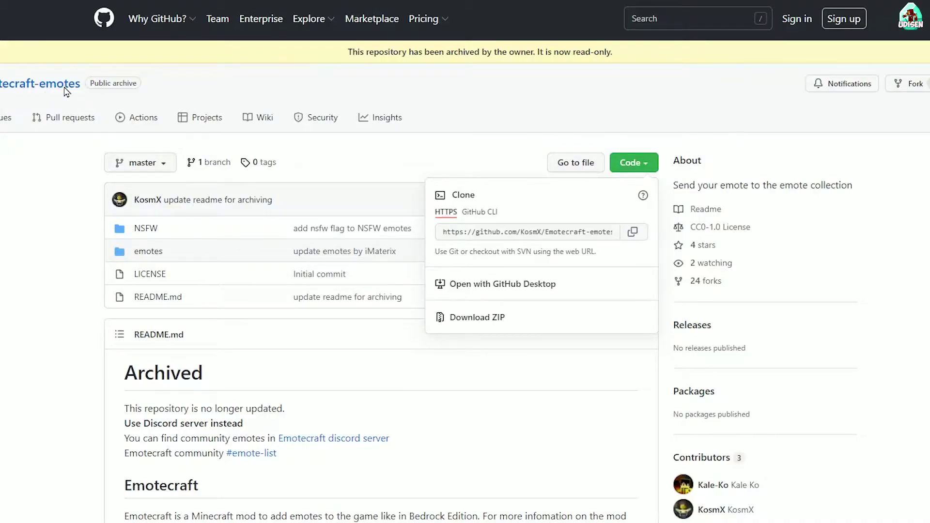
Show the repository's Code menu with its clone and Download ZIP options.
{"action": "left_click", "coordinate": [2, 89]}
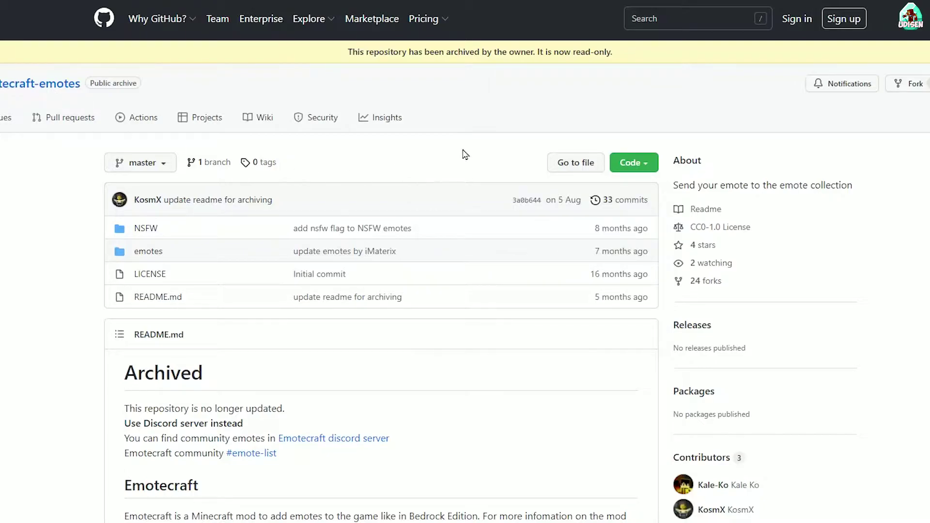
{"action": "left_click", "coordinate": [630, 165]}
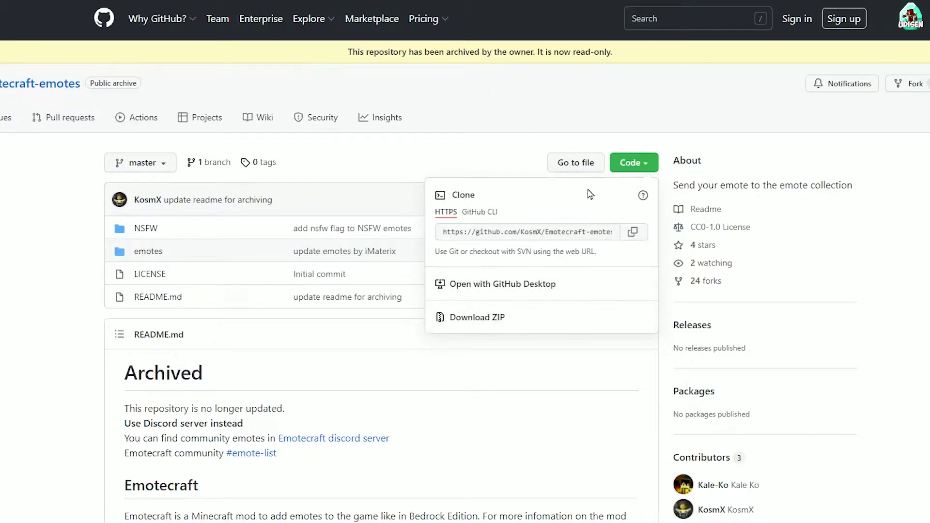
{"action": "left_click", "coordinate": [633, 163]}
{"action": "left_click", "coordinate": [630, 167]}
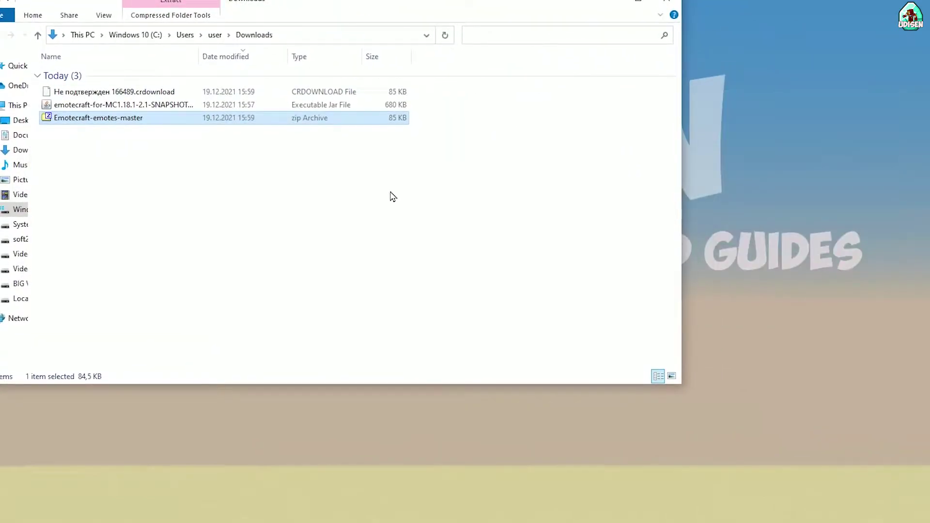
Switch the Downloads folder view to medium icons.
{"action": "right_click", "coordinate": [407, 189]}
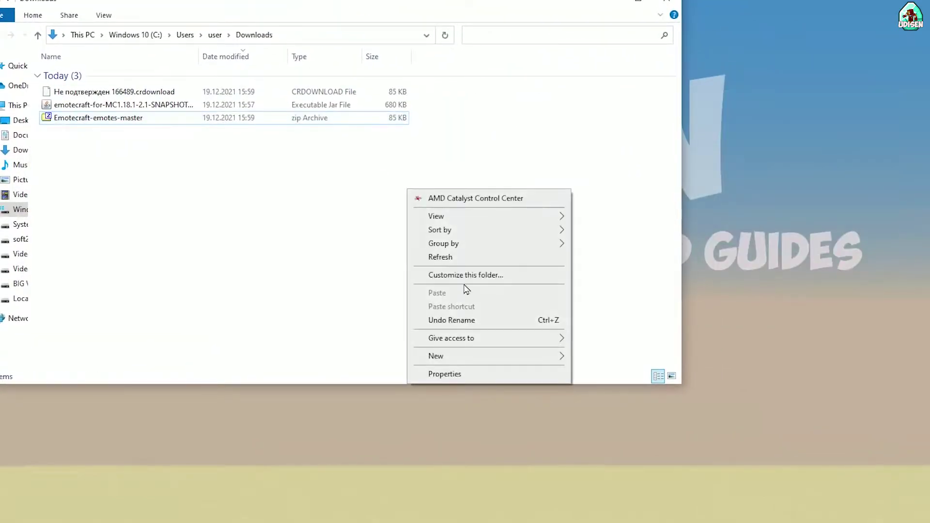
{"action": "mouse_move", "coordinate": [503, 217]}
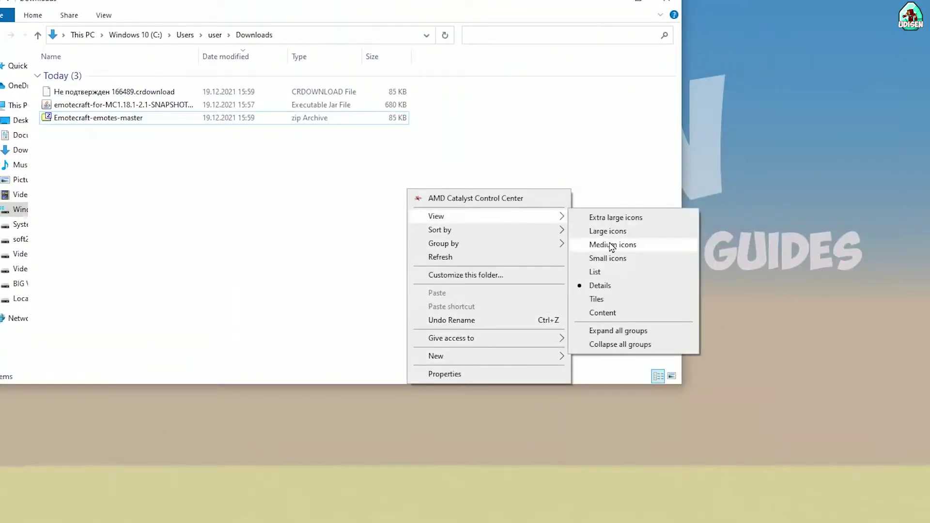
{"action": "left_click", "coordinate": [622, 241]}
Extract Emotecraft-emotes-master.zip with 7-Zip into an Emotecraft-emotes-master folder.
{"action": "right_click", "coordinate": [216, 109]}
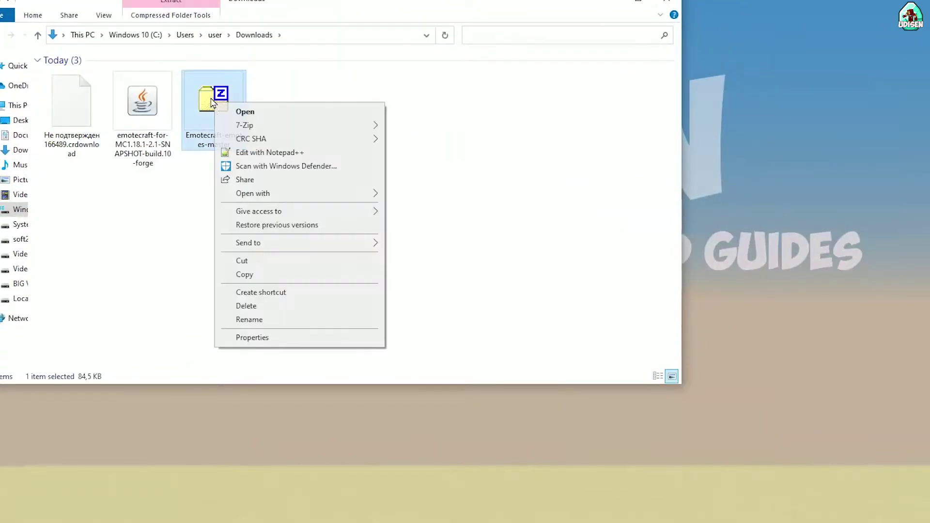
{"action": "mouse_move", "coordinate": [300, 126]}
{"action": "left_click", "coordinate": [413, 154]}
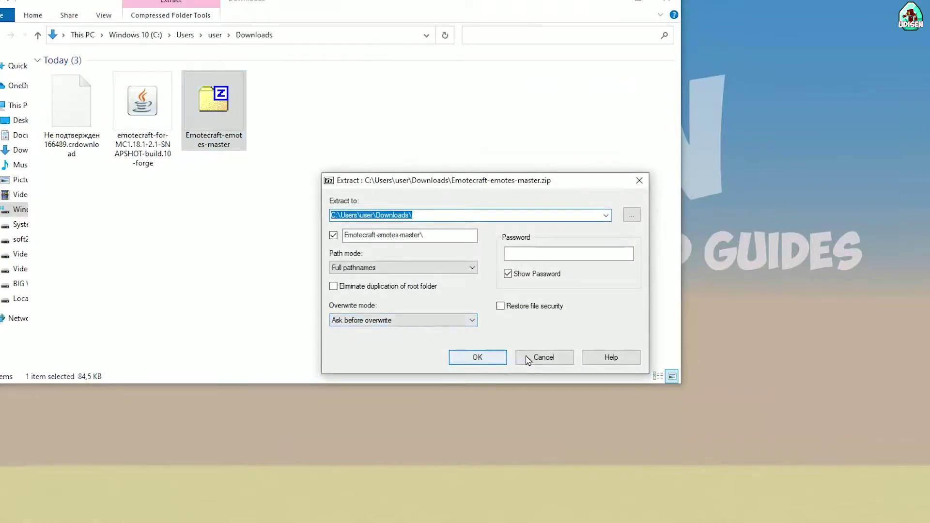
{"action": "left_click", "coordinate": [544, 357]}
{"action": "right_click", "coordinate": [221, 81]}
{"action": "mouse_move", "coordinate": [268, 108]}
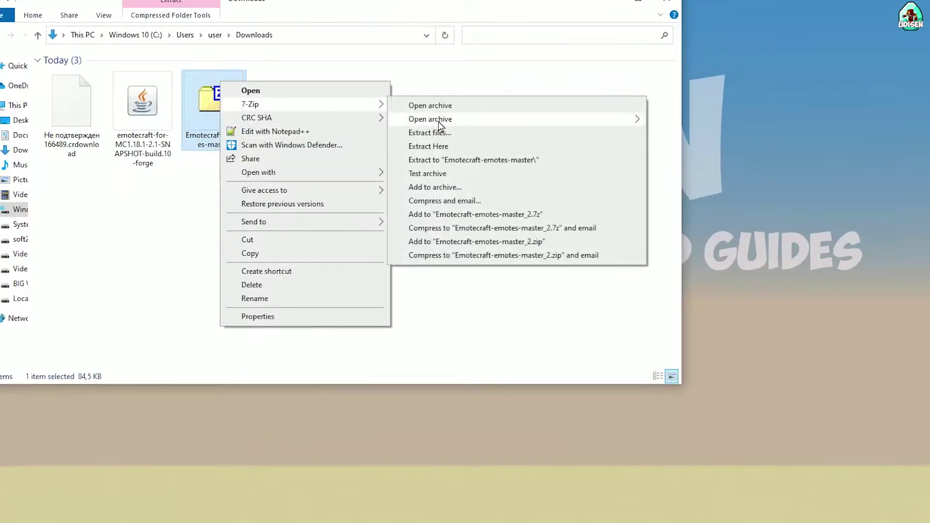
{"action": "left_click", "coordinate": [430, 132]}
{"action": "left_click", "coordinate": [478, 359]}
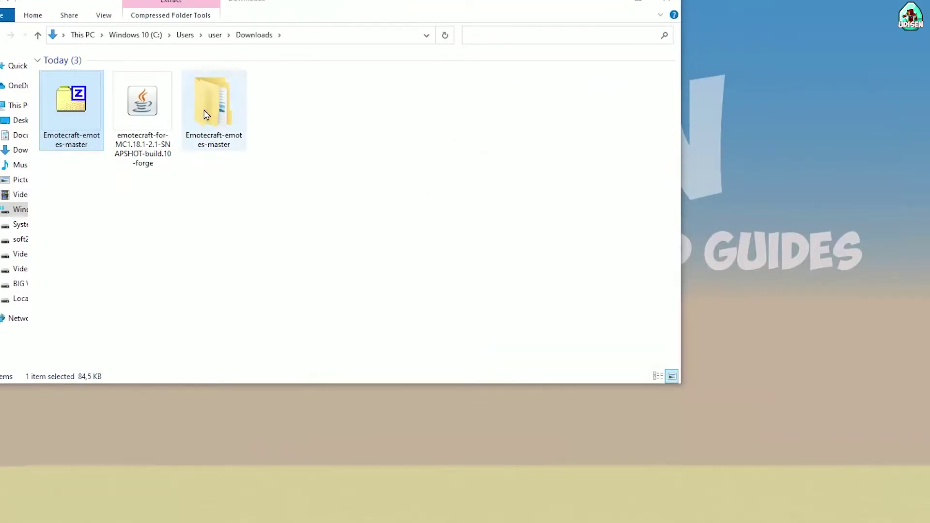
Open the extracted emotes folder and copy all 45 emote JSON files.
{"action": "double_click", "coordinate": [206, 111]}
{"action": "double_click", "coordinate": [100, 78]}
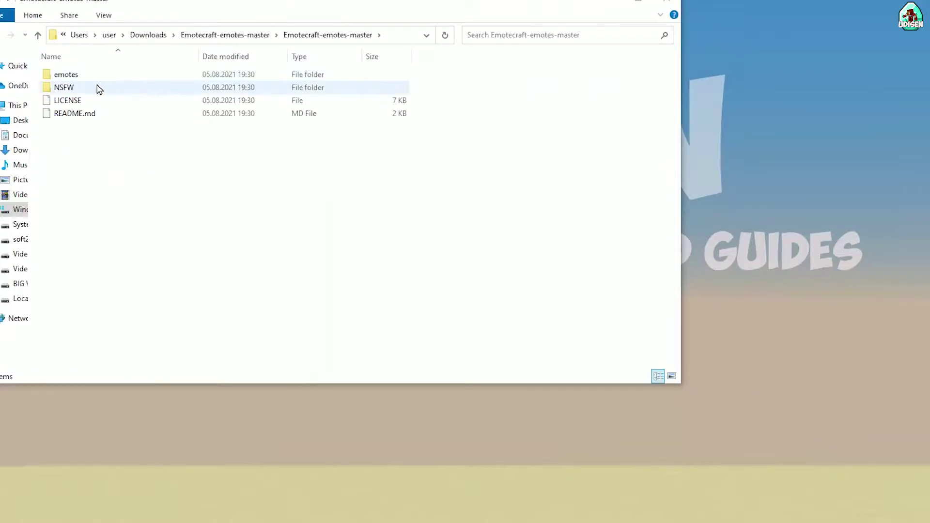
{"action": "double_click", "coordinate": [89, 79]}
{"action": "left_click", "coordinate": [100, 100]}
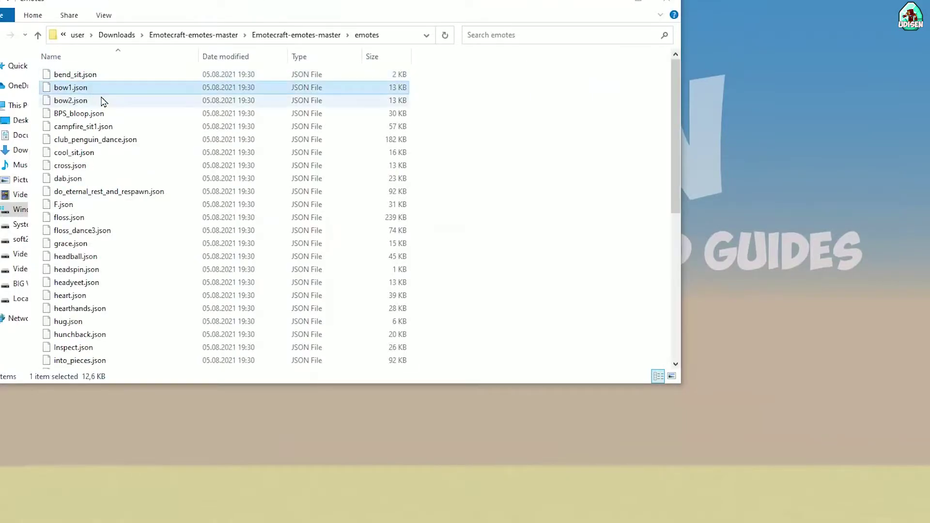
{"action": "key", "text": "ctrl+a"}
{"action": "right_click", "coordinate": [90, 105]}
{"action": "left_click", "coordinate": [78, 104]}
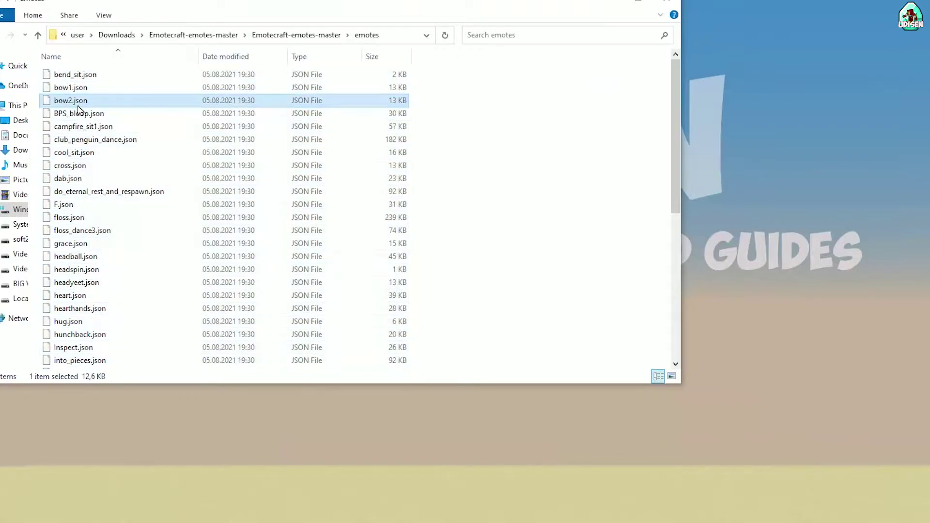
{"action": "key", "text": "ctrl+a"}
{"action": "right_click", "coordinate": [80, 103]}
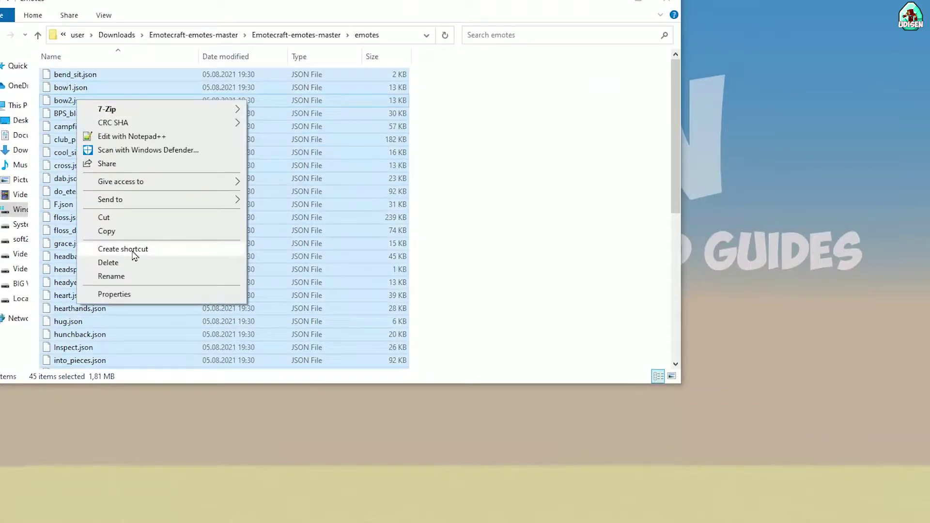
{"action": "left_click", "coordinate": [117, 232]}
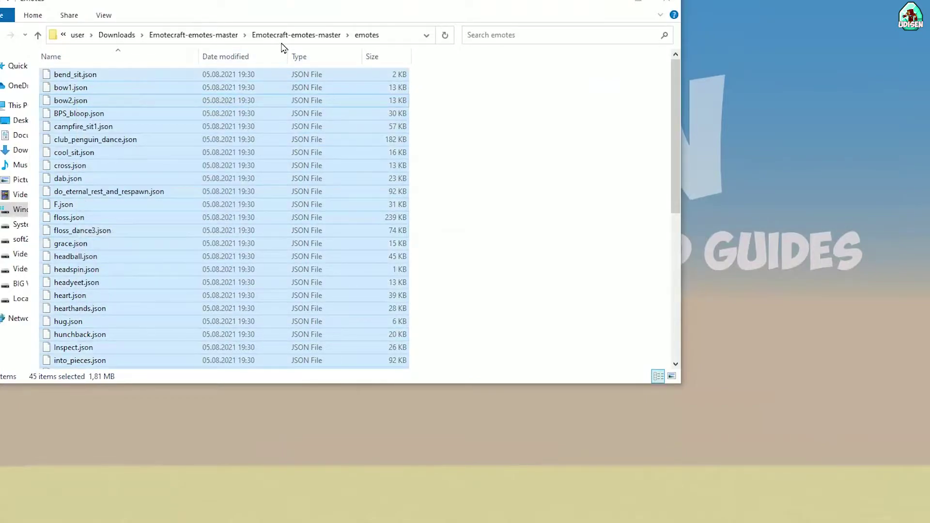
Navigate back from Downloads to the emotes folder and copy all 45 files again.
{"action": "left_click", "coordinate": [185, 36]}
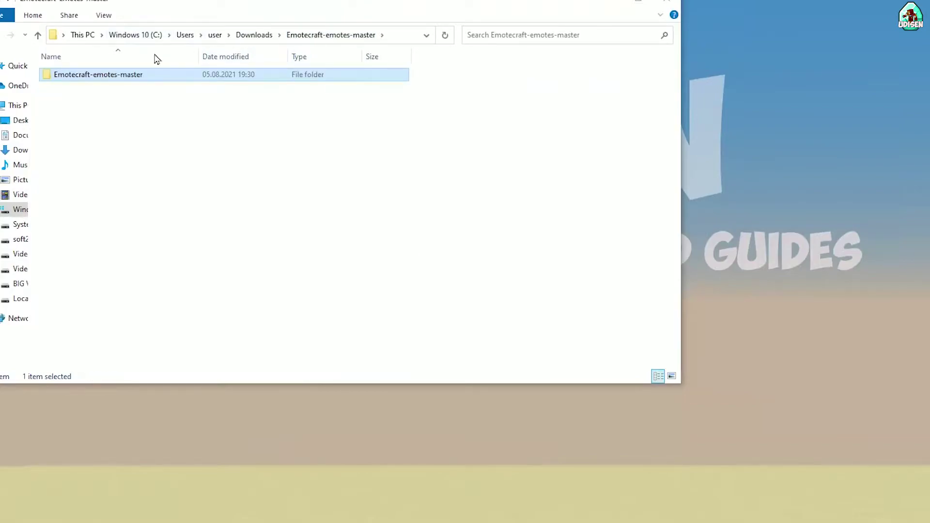
{"action": "left_click", "coordinate": [256, 34]}
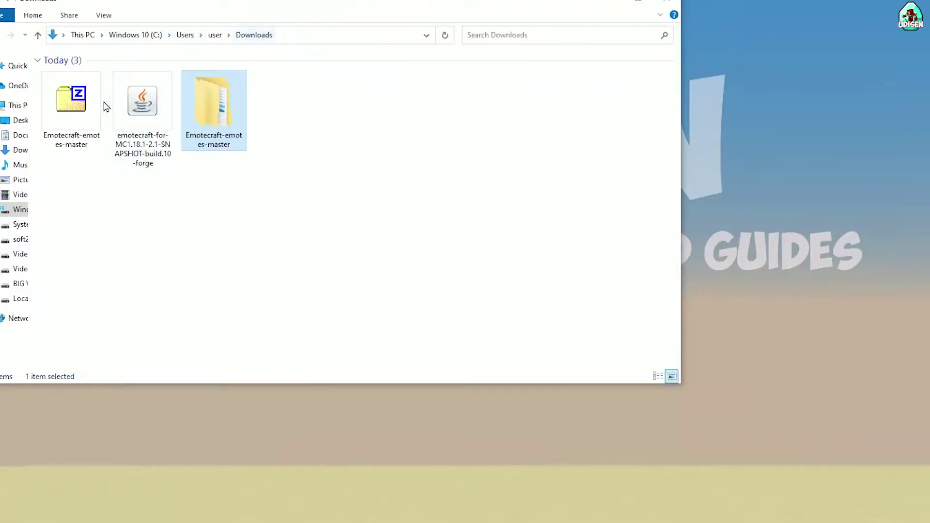
{"action": "double_click", "coordinate": [211, 107]}
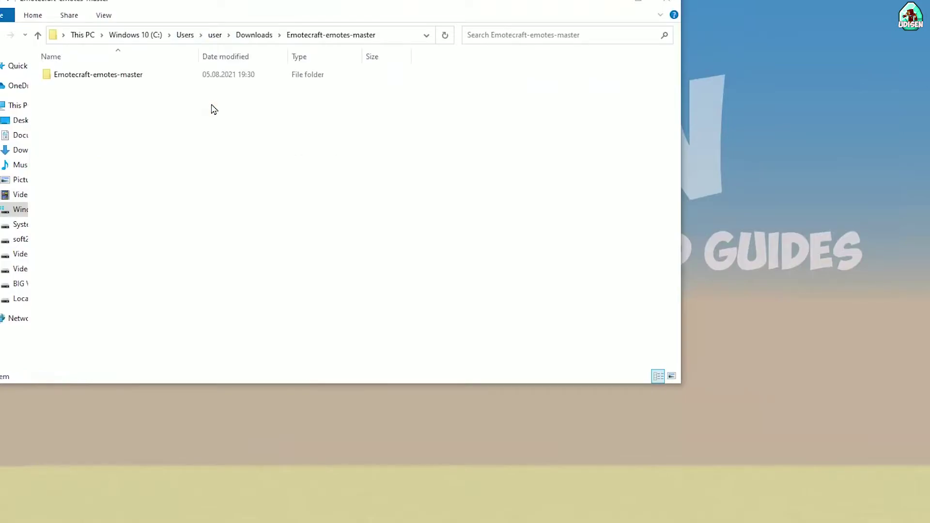
{"action": "double_click", "coordinate": [131, 79]}
{"action": "left_click", "coordinate": [65, 79]}
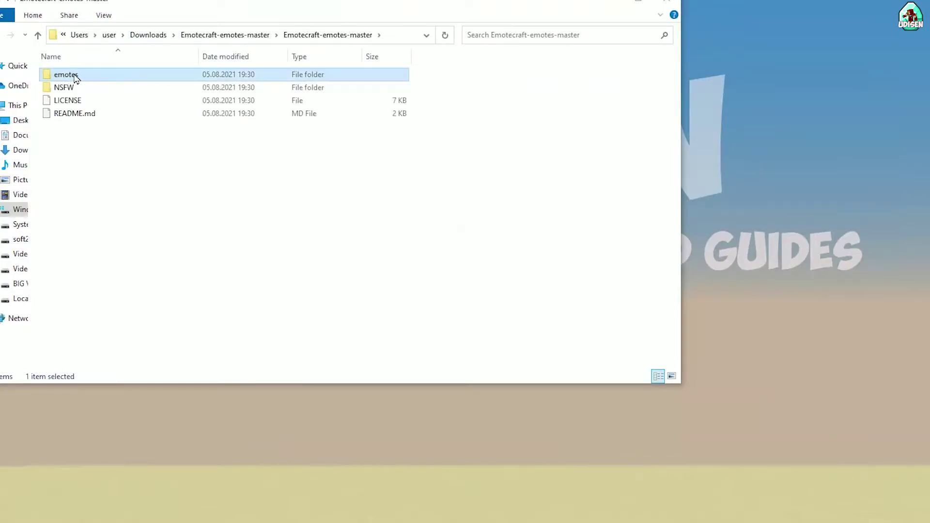
{"action": "double_click", "coordinate": [66, 77]}
{"action": "left_click", "coordinate": [73, 88]}
{"action": "key", "text": "ctrl+a"}
{"action": "right_click", "coordinate": [83, 93]}
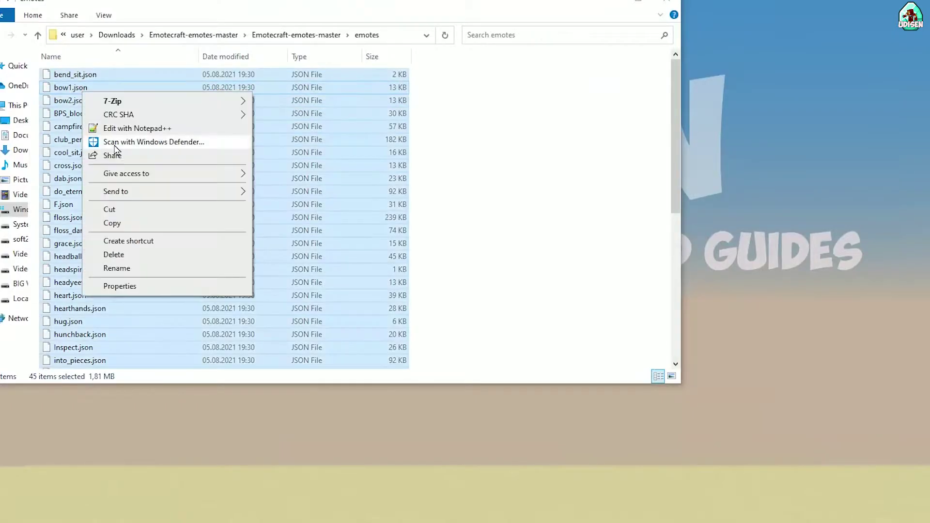
{"action": "left_click", "coordinate": [124, 223]}
Paste the emotes into E:\MC2\emotes and minimize both Explorer windows.
{"action": "key", "text": "alt+Tab"}
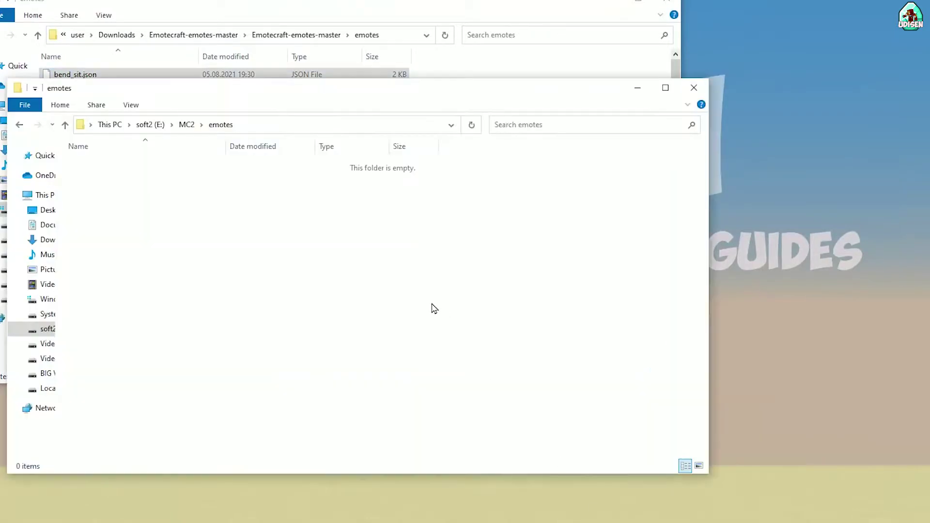
{"action": "right_click", "coordinate": [179, 224]}
{"action": "left_click", "coordinate": [208, 326]}
{"action": "left_click", "coordinate": [638, 87]}
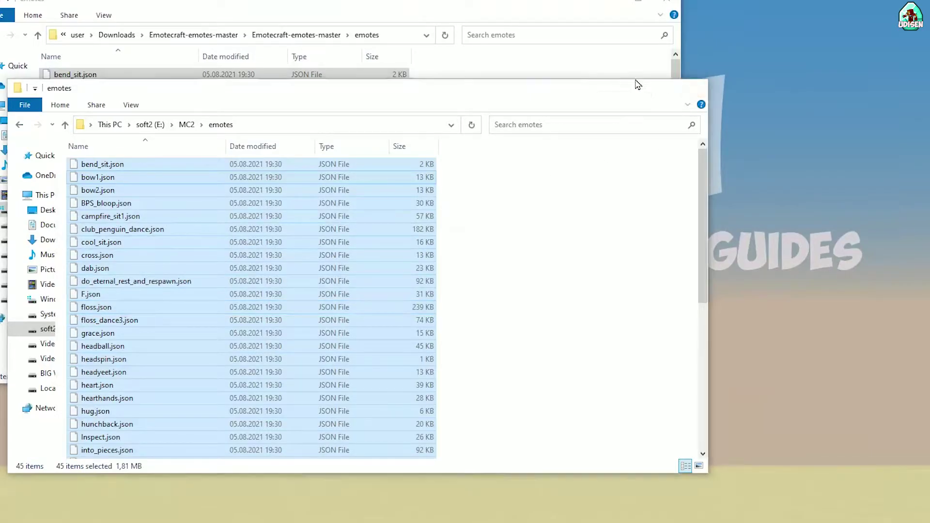
{"action": "left_click", "coordinate": [638, 3]}
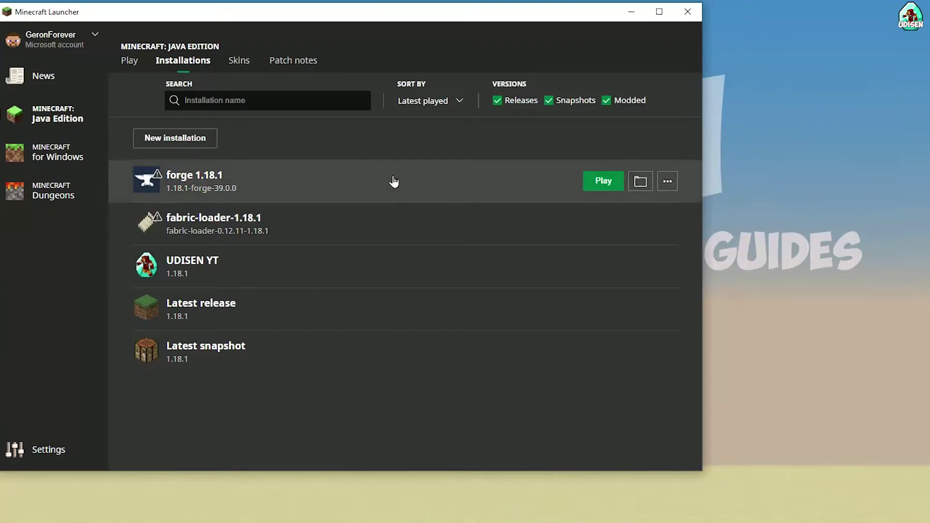
Toggle the Modded filter off and back on, then open forge 1.18.1 for editing.
{"action": "left_click", "coordinate": [628, 101]}
{"action": "left_click", "coordinate": [621, 101]}
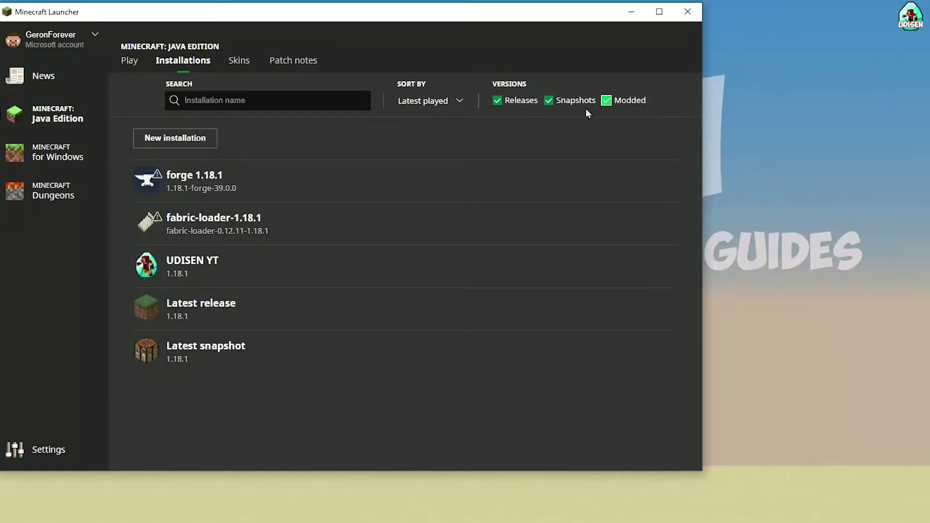
{"action": "left_click", "coordinate": [298, 177]}
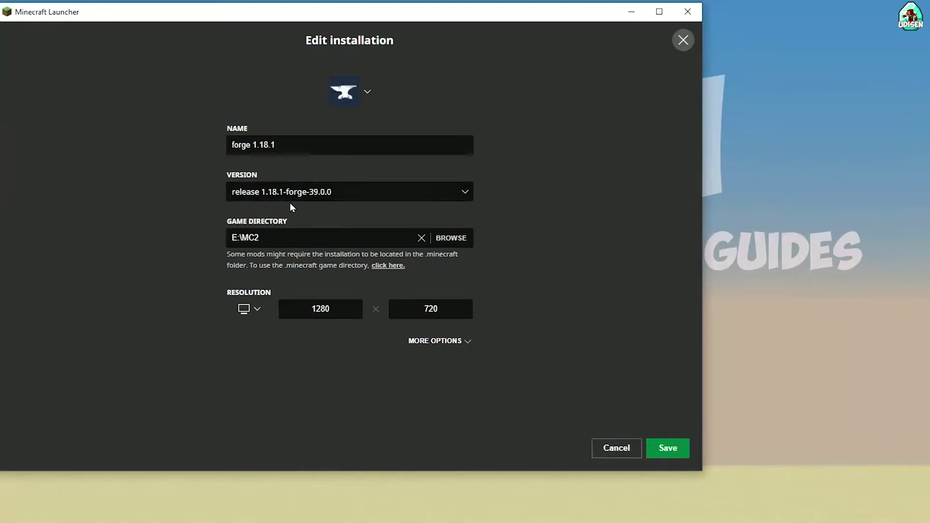
Set the forge 1.18.1 version to release 1.18.1-forge-39.0.0.
{"action": "left_click", "coordinate": [319, 192]}
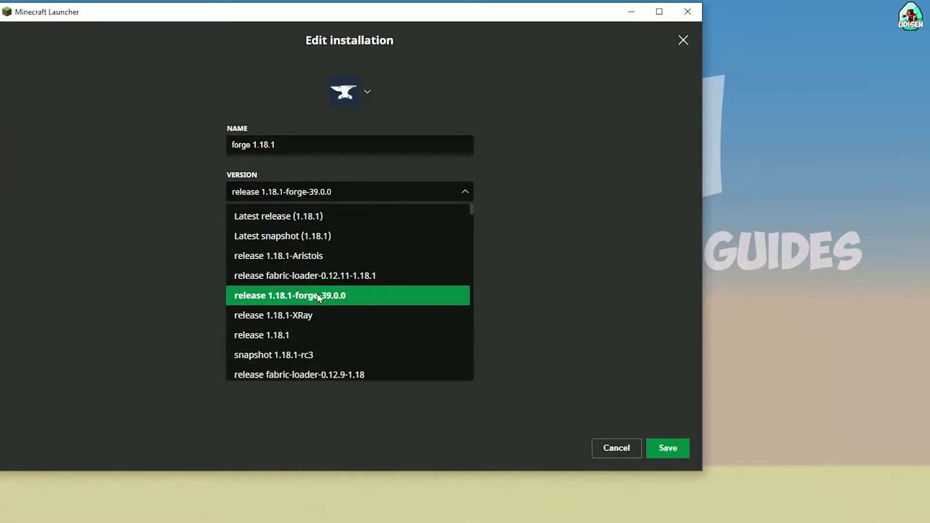
{"action": "left_click", "coordinate": [321, 334]}
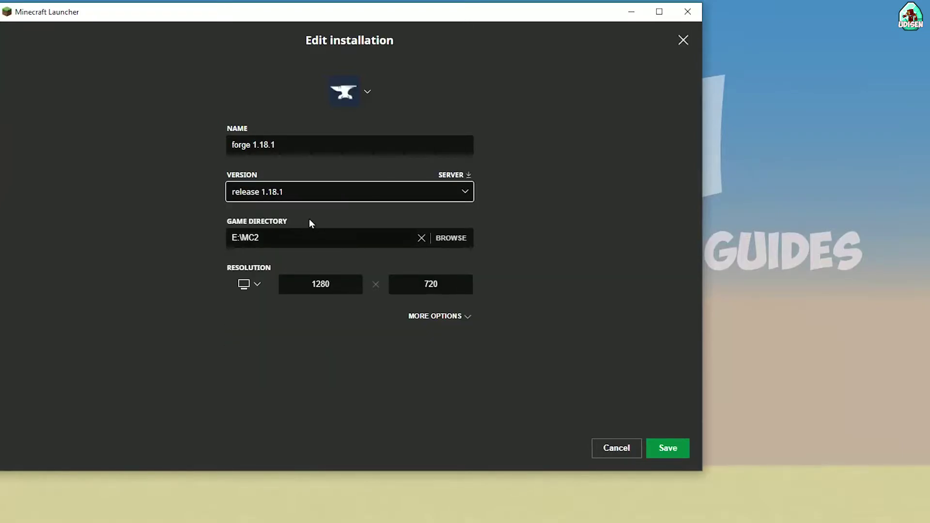
{"action": "left_click", "coordinate": [310, 194]}
{"action": "left_click", "coordinate": [296, 260]}
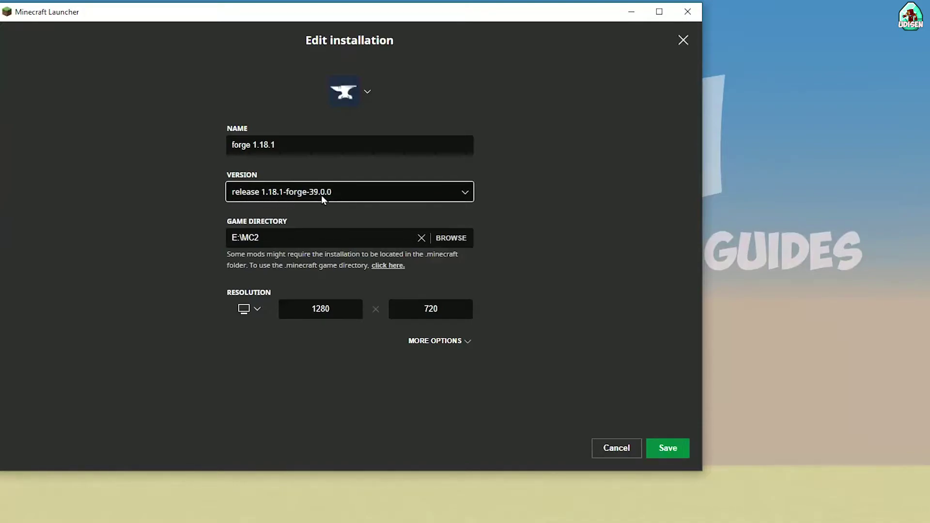
Save the installation and launch forge 1.18.1.
{"action": "left_click", "coordinate": [678, 450]}
{"action": "left_click", "coordinate": [602, 182]}
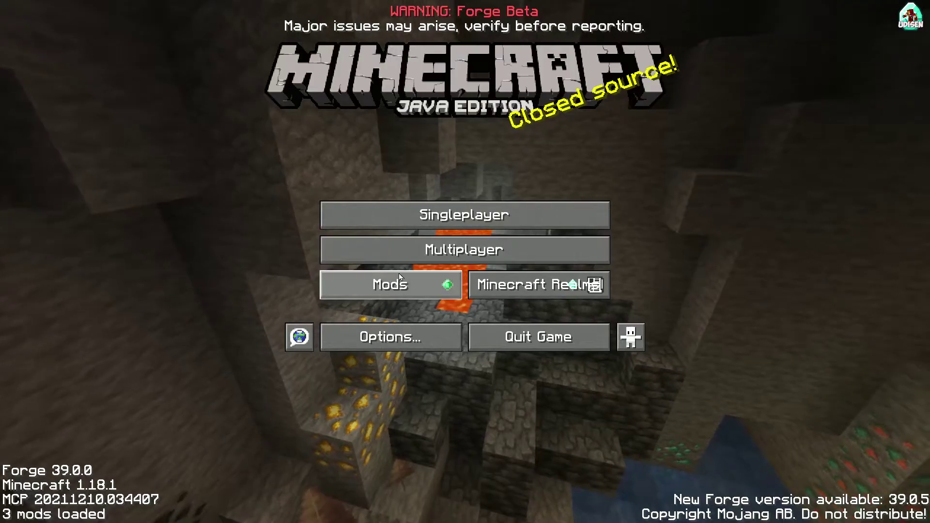
Confirm Emotecraft 2.1-SNAPSHOT-build.10 is listed among loaded mods, then return to the title screen.
{"action": "left_click", "coordinate": [385, 271]}
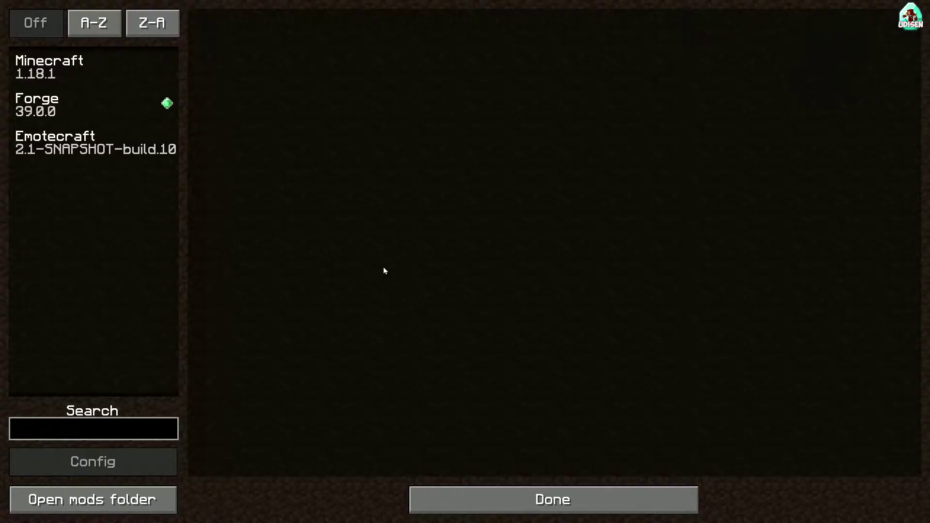
{"action": "left_click", "coordinate": [115, 149]}
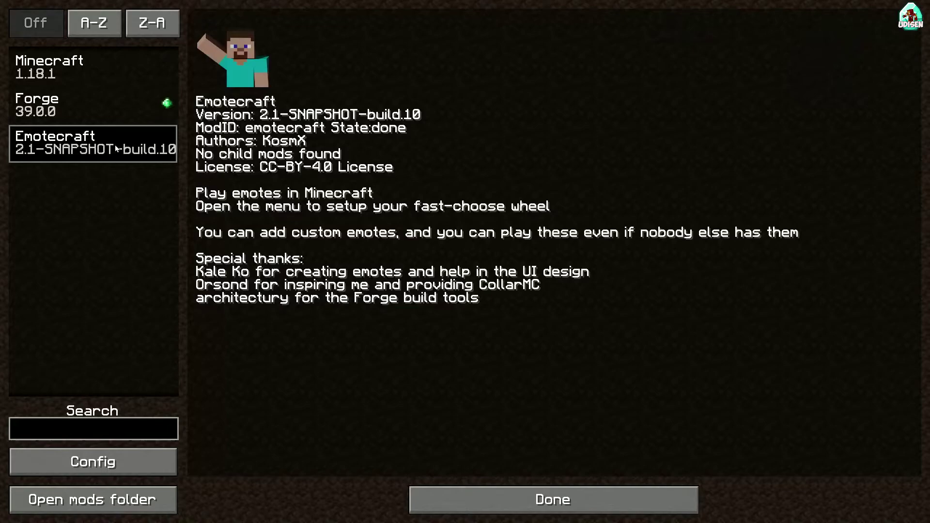
{"action": "key", "text": "Escape"}
{"action": "left_click", "coordinate": [359, 278]}
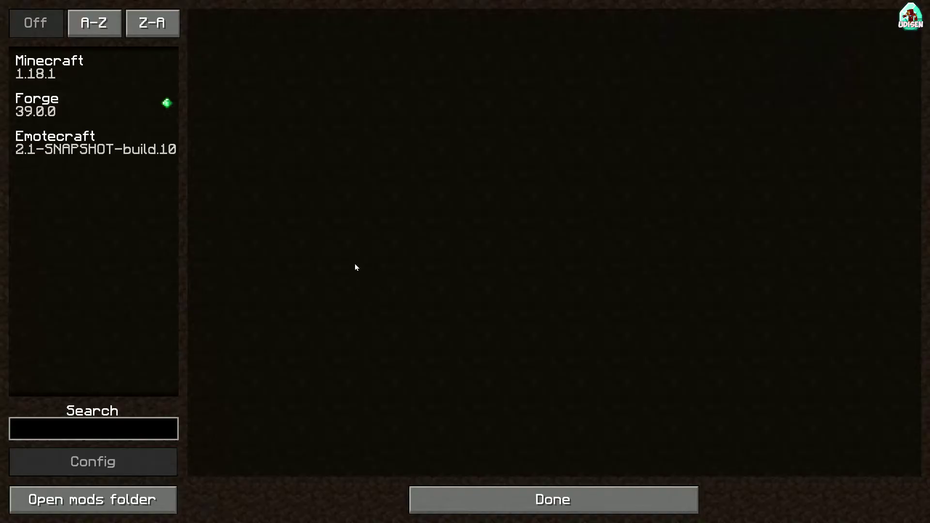
{"action": "key", "text": "Escape"}
{"action": "left_click", "coordinate": [383, 334]}
In Key Binds, set Emotecraft's Stop playing emote to ] and fast-choose wheel to [.
{"action": "key", "text": "Escape"}
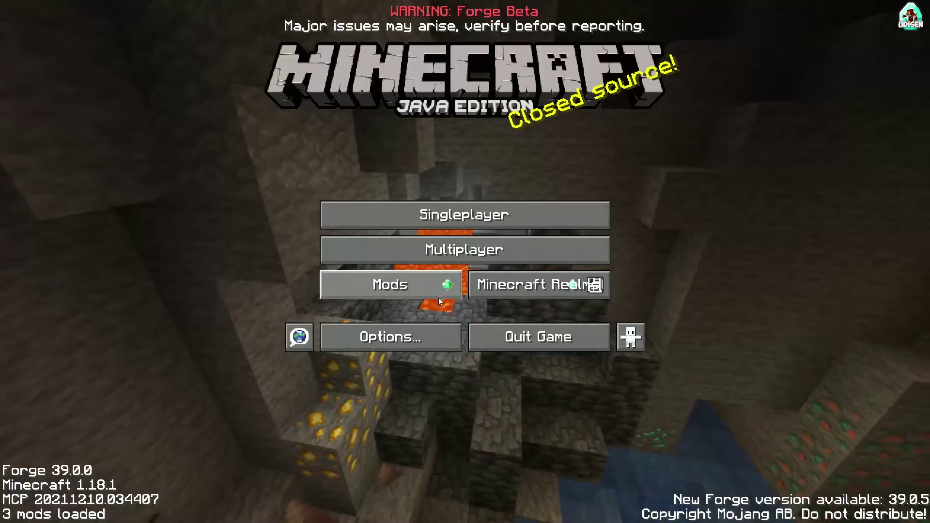
{"action": "left_click", "coordinate": [425, 325]}
{"action": "left_click", "coordinate": [607, 194]}
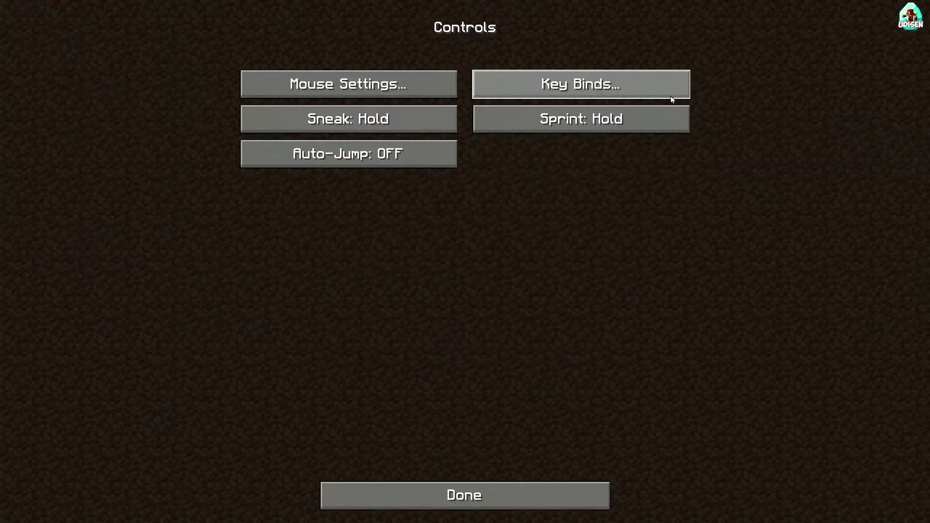
{"action": "left_click", "coordinate": [640, 86]}
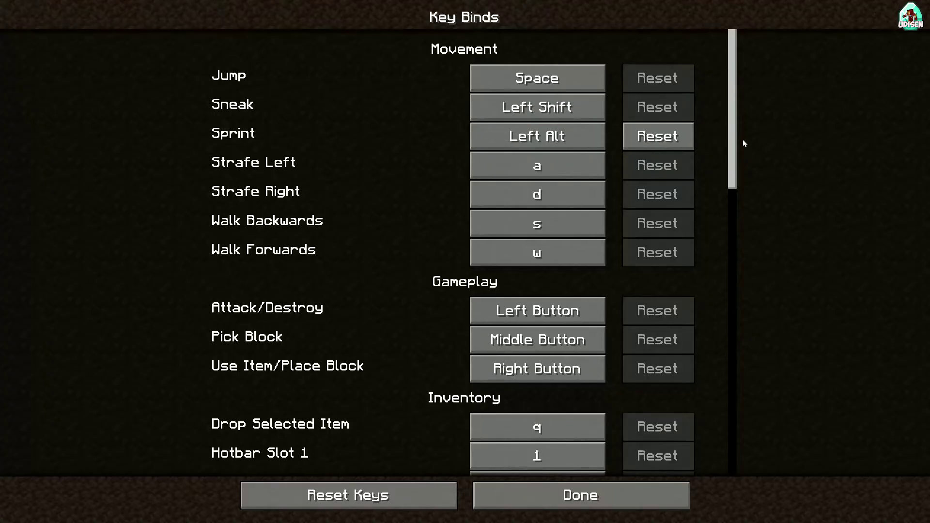
{"action": "scroll", "coordinate": [745, 144], "scroll_direction": "down", "scroll_amount": 20}
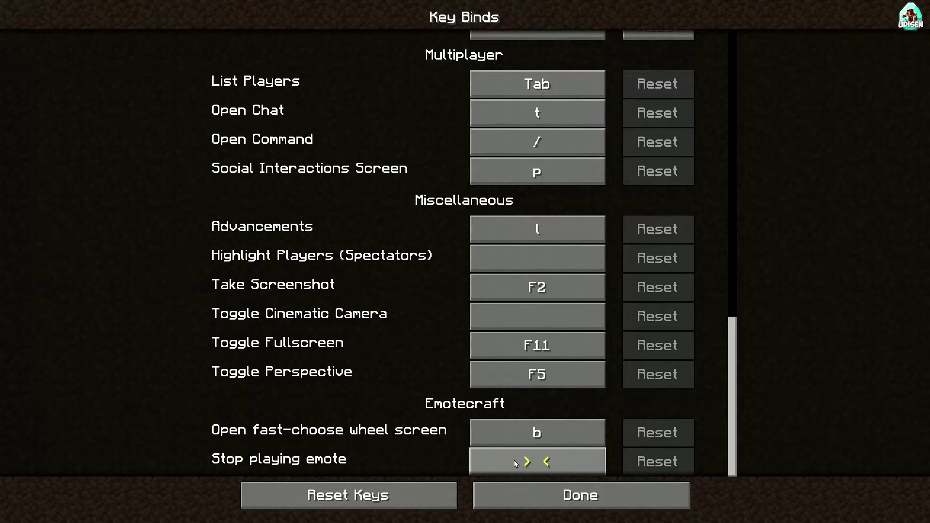
{"action": "left_click", "coordinate": [555, 464]}
{"action": "left_click", "coordinate": [555, 464]}
{"action": "key", "text": "bracketright"}
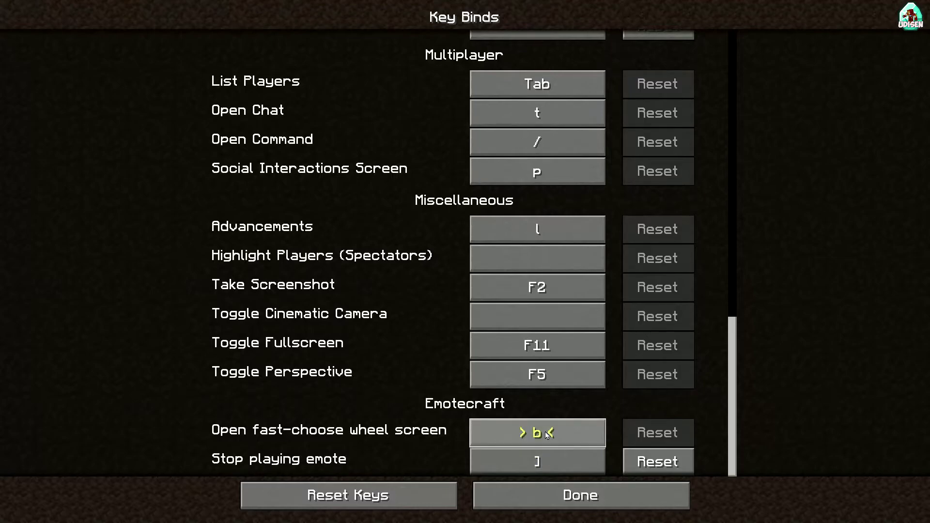
{"action": "key", "text": "bracketleft"}
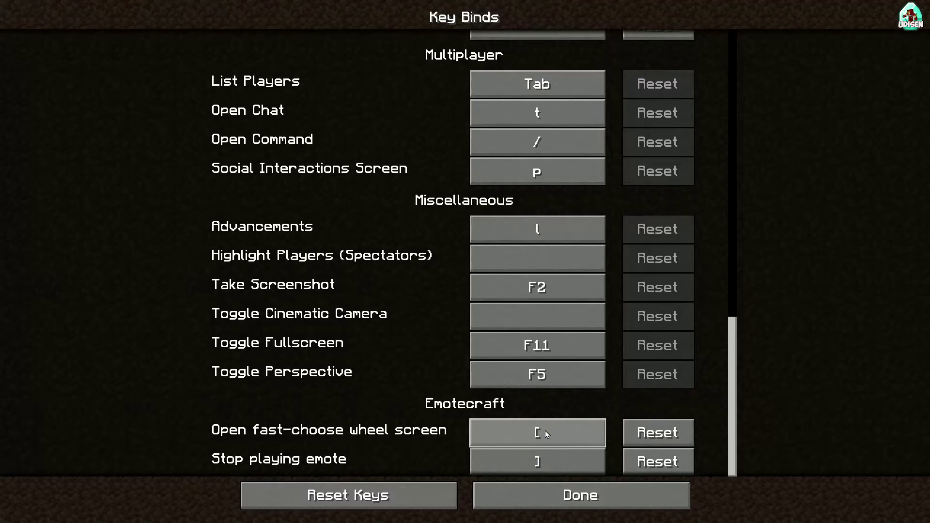
{"action": "left_click", "coordinate": [580, 499]}
{"action": "left_click", "coordinate": [492, 342]}
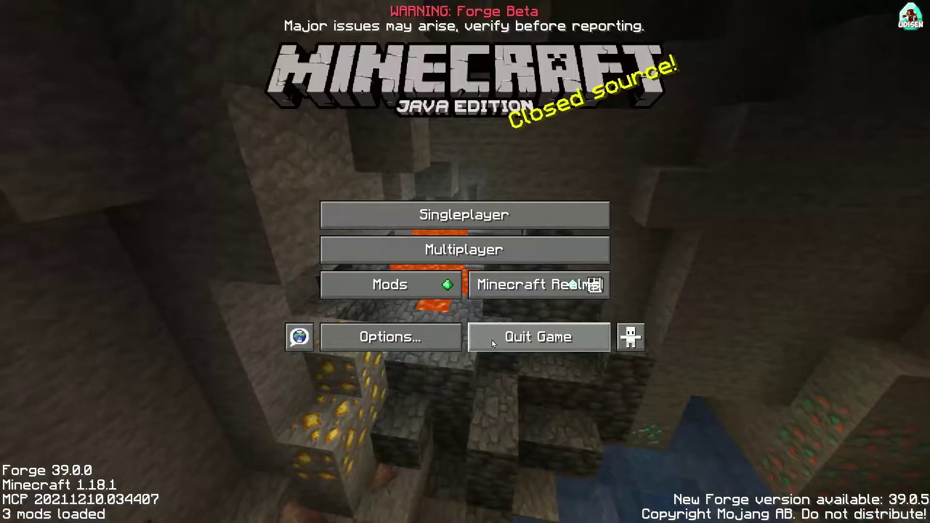
Load the most recent New World save from the Singleplayer list.
{"action": "left_click", "coordinate": [438, 213]}
{"action": "left_click", "coordinate": [390, 97]}
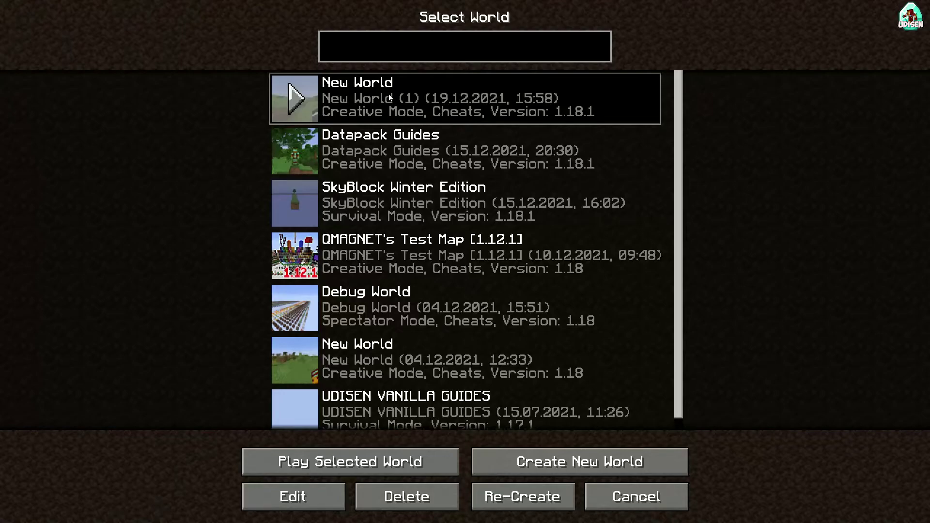
{"action": "left_click", "coordinate": [391, 98]}
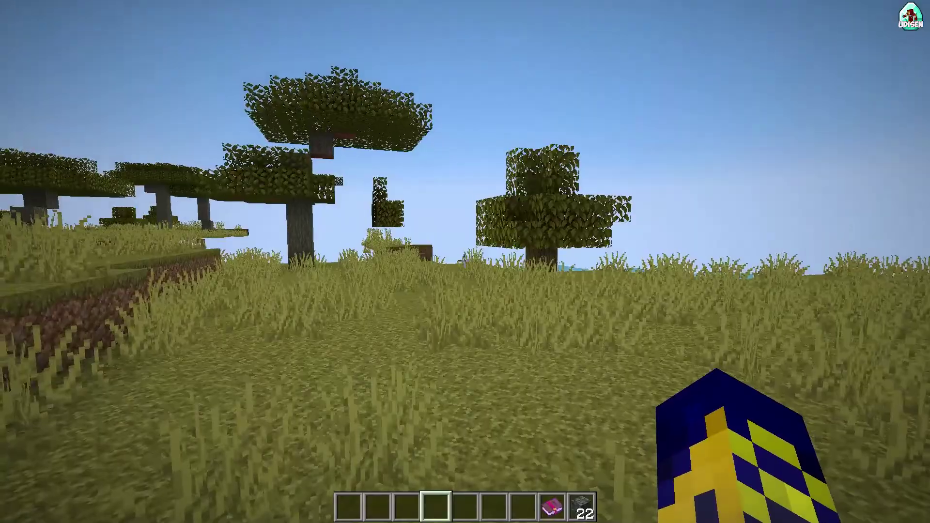
Play the club penguin dance emote from the full emote list and switch to front view.
{"action": "key", "text": "b"}
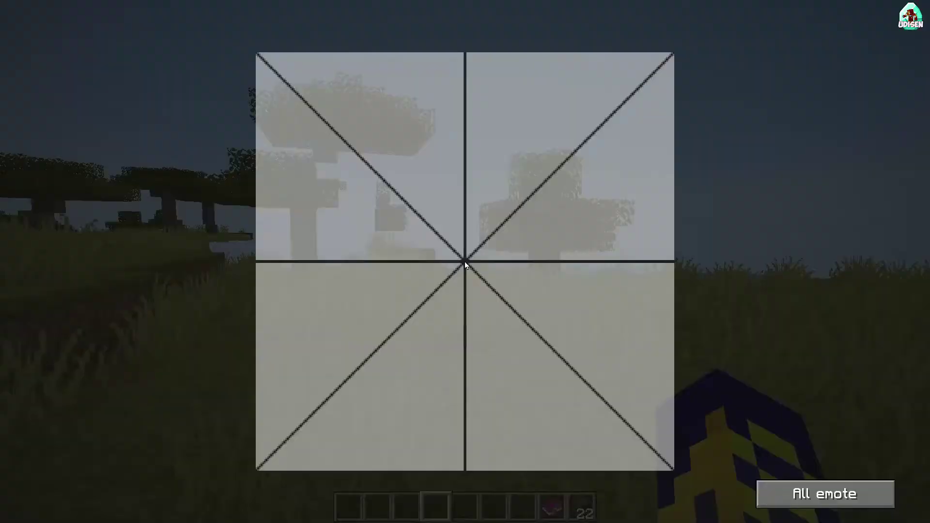
{"action": "left_click", "coordinate": [835, 497]}
{"action": "scroll", "coordinate": [470, 216], "scroll_direction": "down", "scroll_amount": 4}
{"action": "scroll", "coordinate": [469, 212], "scroll_direction": "up", "scroll_amount": 5}
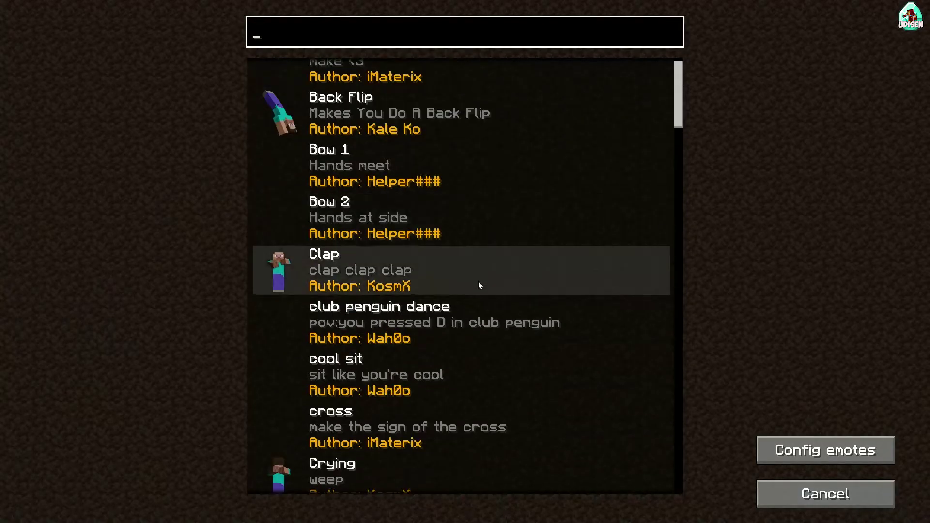
{"action": "left_click", "coordinate": [454, 317]}
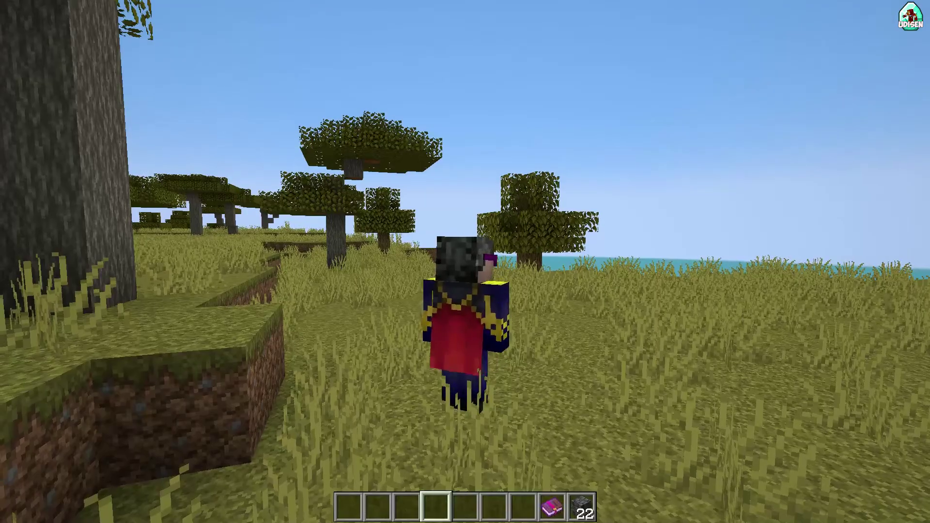
{"action": "key", "text": "F5"}
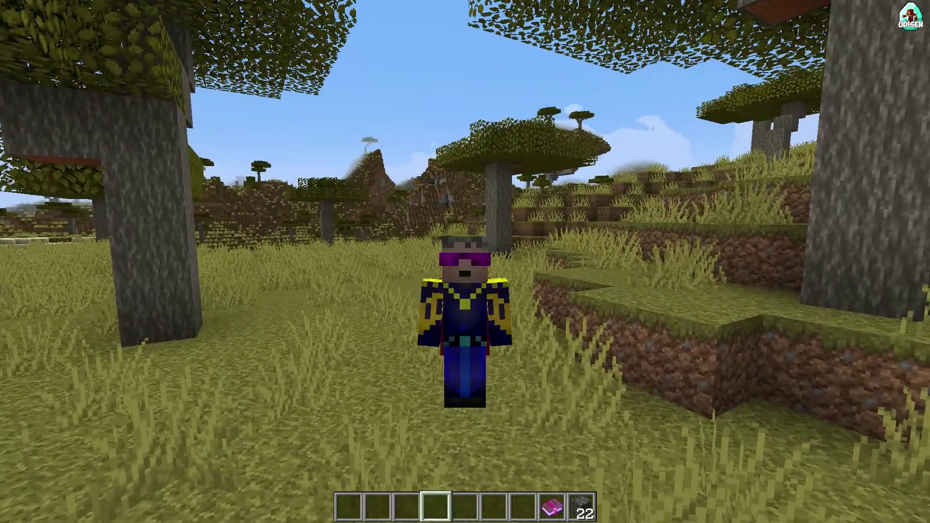
Play the cool sit emote, walk forward, and save a screenshot with the HUD hidden.
{"action": "key", "text": "b"}
{"action": "left_click", "coordinate": [796, 493]}
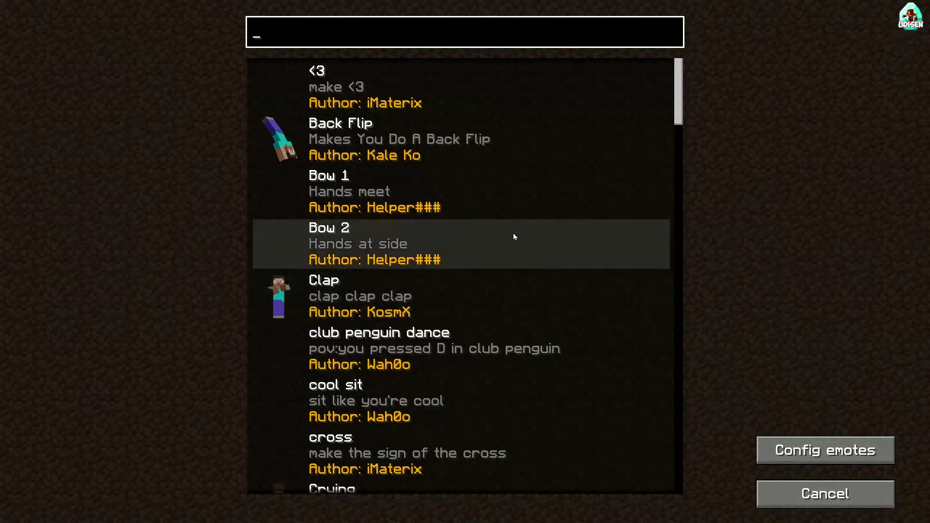
{"action": "scroll", "coordinate": [522, 236], "scroll_direction": "down", "scroll_amount": 3}
{"action": "scroll", "coordinate": [521, 238], "scroll_direction": "down", "scroll_amount": 1}
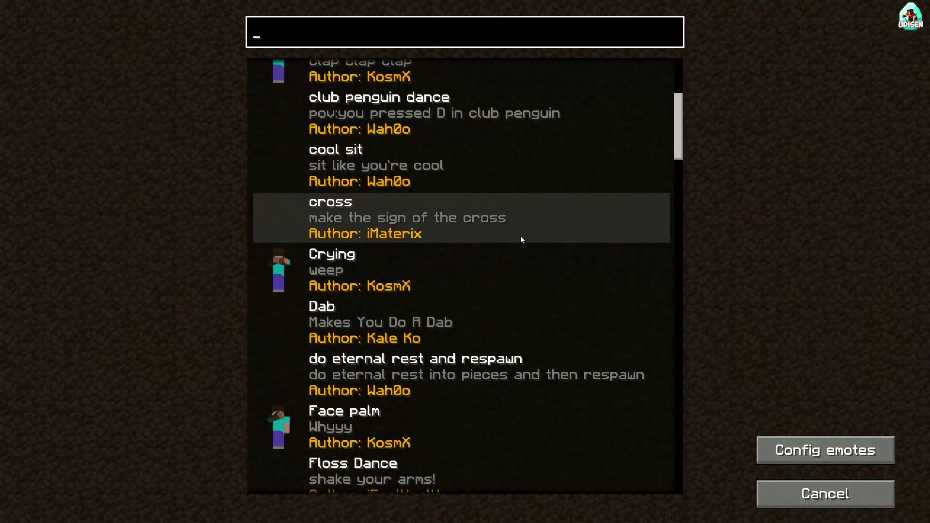
{"action": "left_click", "coordinate": [448, 167]}
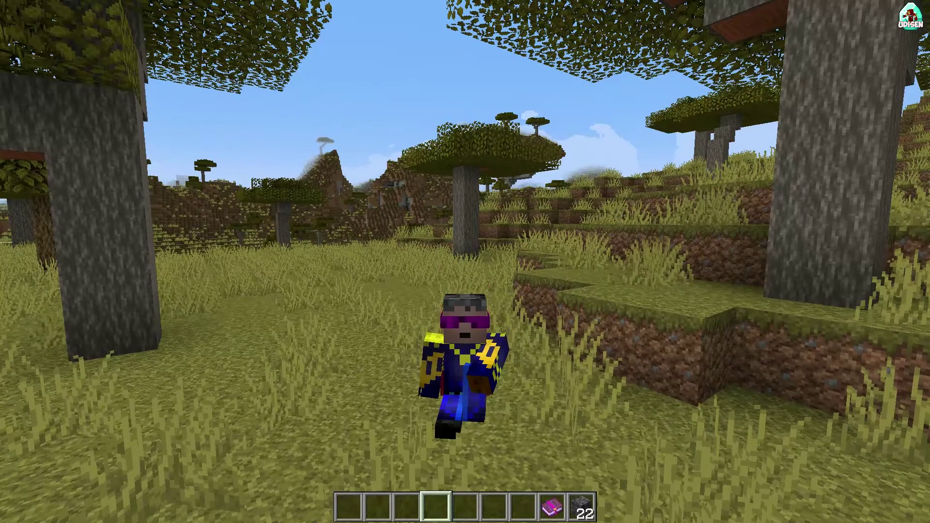
{"action": "key", "text": "w"}
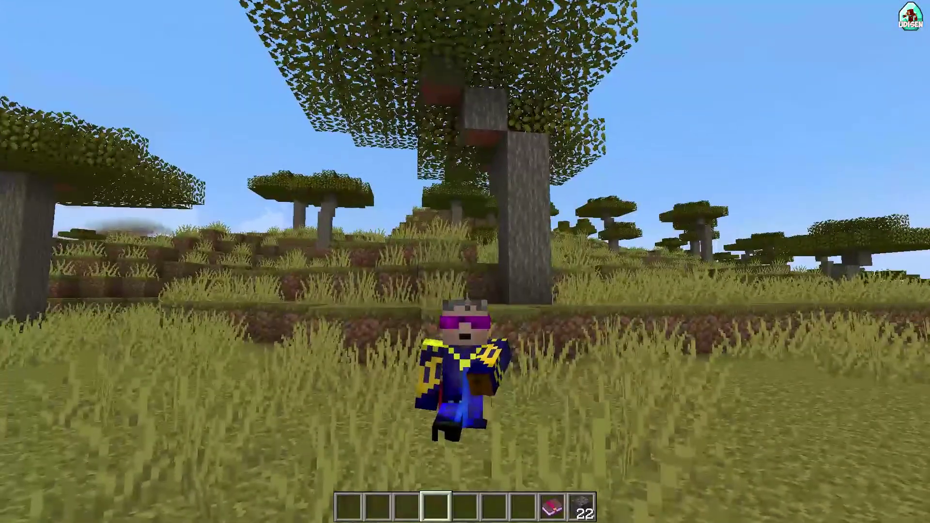
{"action": "key", "text": "F1"}
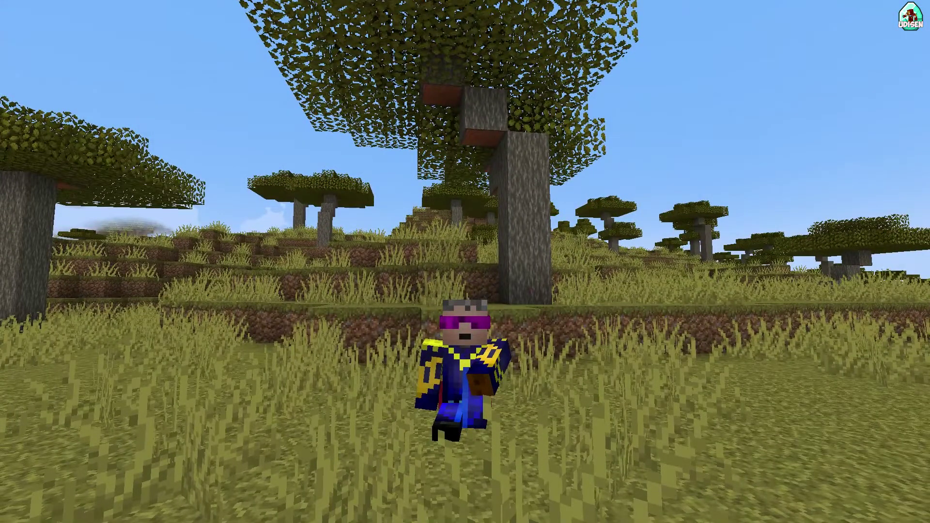
{"action": "key", "text": "F2"}
{"action": "key", "text": "F1"}
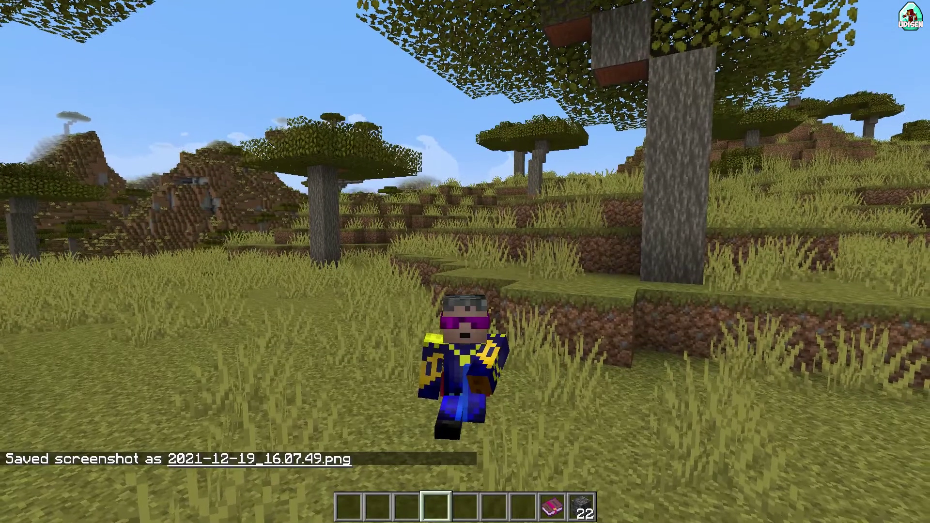
Play the gestures emote from the full emote list.
{"action": "key", "text": "b"}
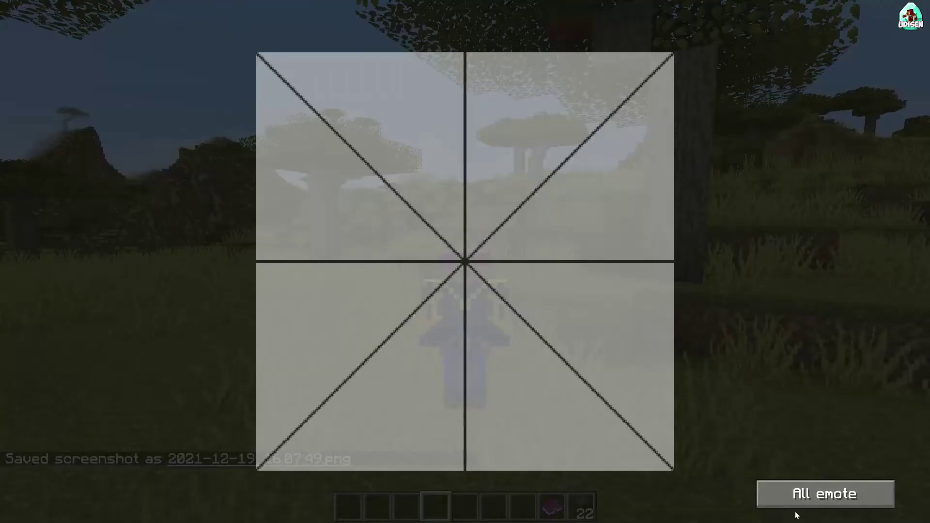
{"action": "left_click", "coordinate": [802, 498]}
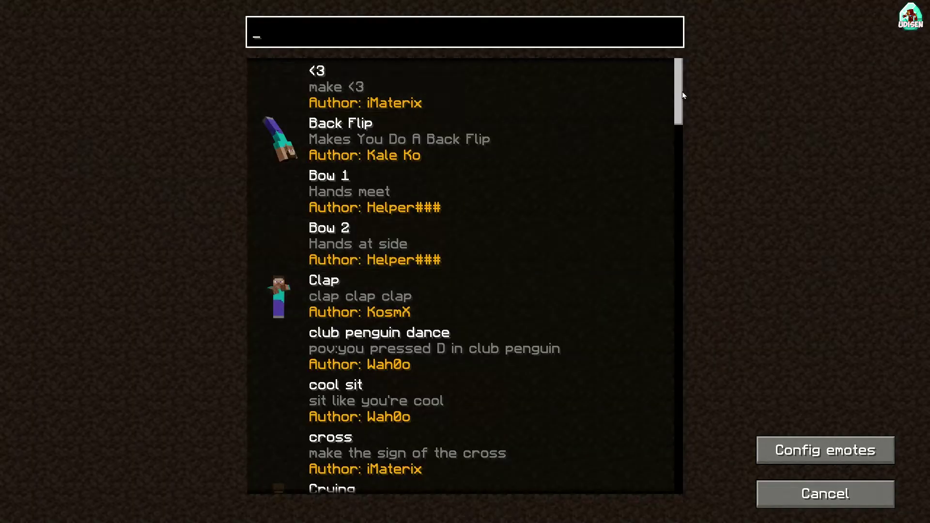
{"action": "left_click_drag", "start_coordinate": [682, 92], "coordinate": [683, 188]}
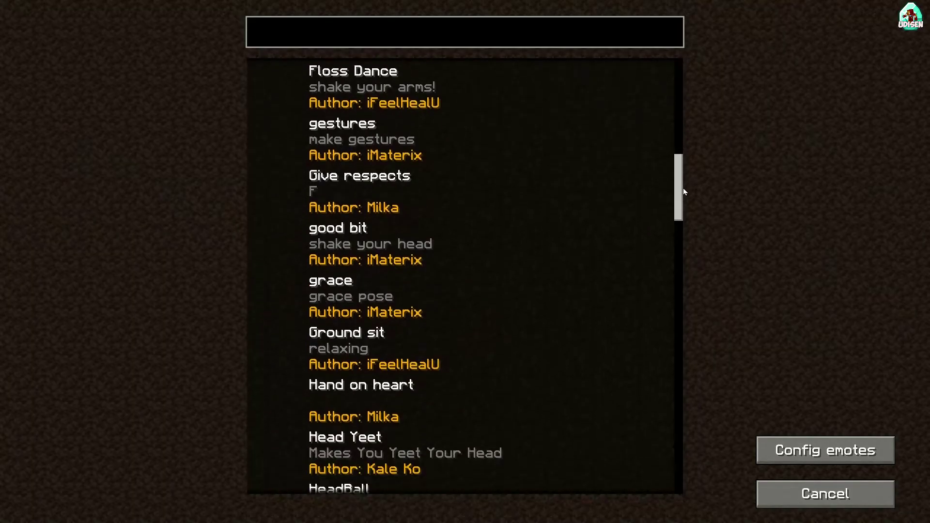
{"action": "left_click", "coordinate": [411, 132]}
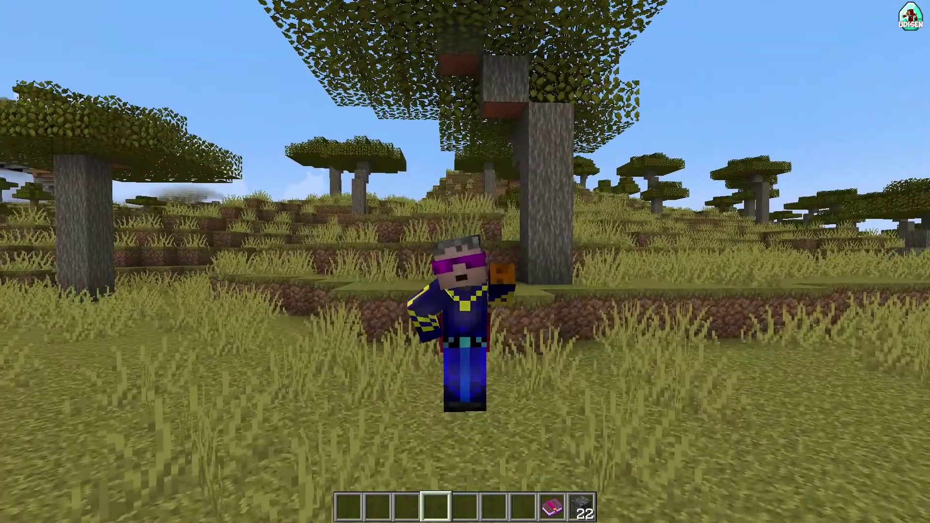
Play the Give respects emote from the full emote list.
{"action": "key", "text": "b"}
{"action": "left_click", "coordinate": [824, 494]}
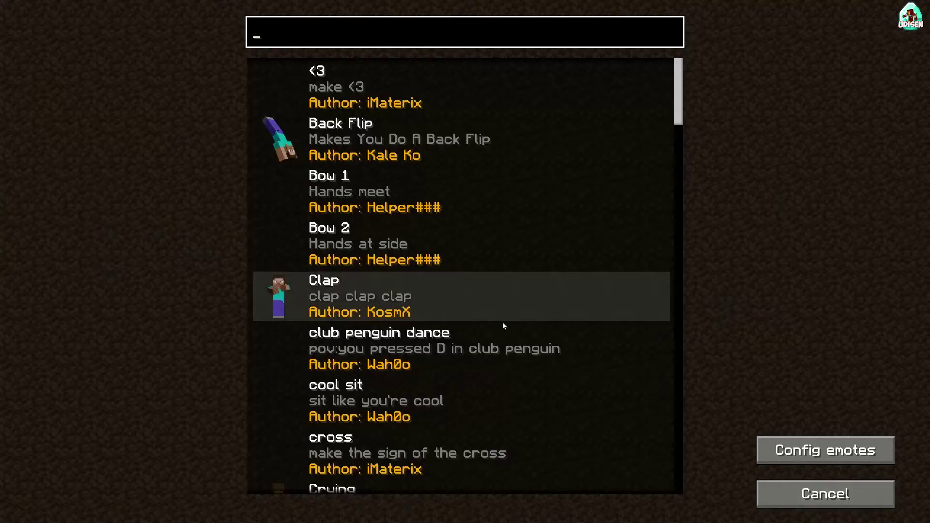
{"action": "scroll", "coordinate": [446, 306], "scroll_direction": "down", "scroll_amount": 3}
{"action": "scroll", "coordinate": [446, 306], "scroll_direction": "down", "scroll_amount": 5}
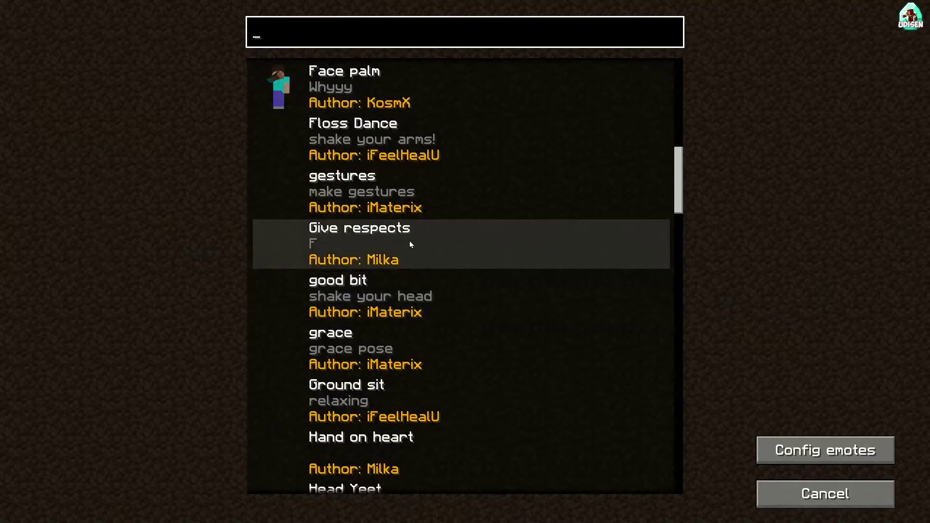
{"action": "left_click", "coordinate": [409, 240]}
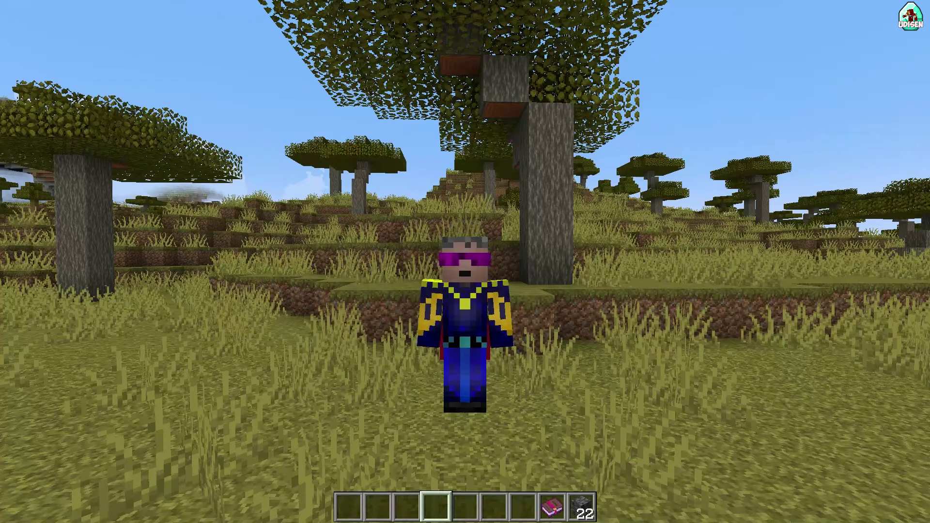
Reopen the full emote list and scroll it to the bottom.
{"action": "key", "text": "b"}
{"action": "left_click", "coordinate": [825, 493]}
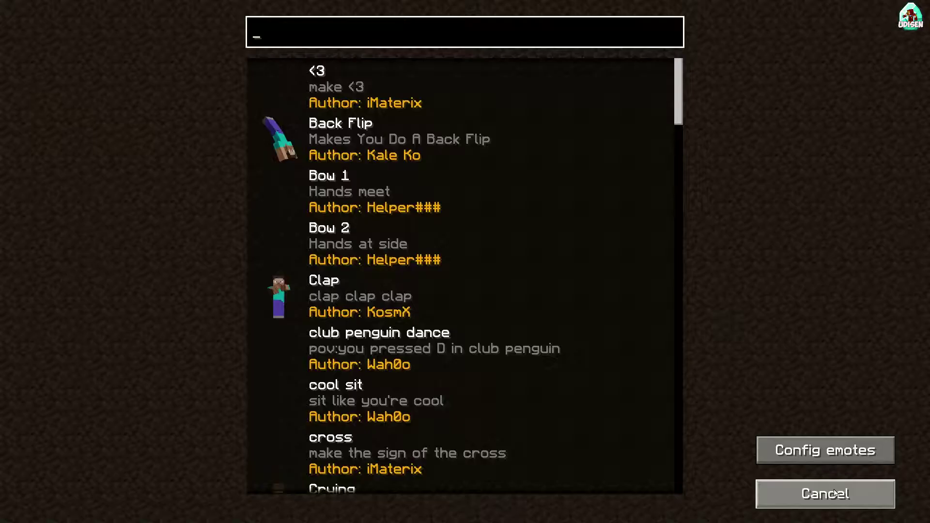
{"action": "left_click_drag", "start_coordinate": [680, 90], "coordinate": [722, 405]}
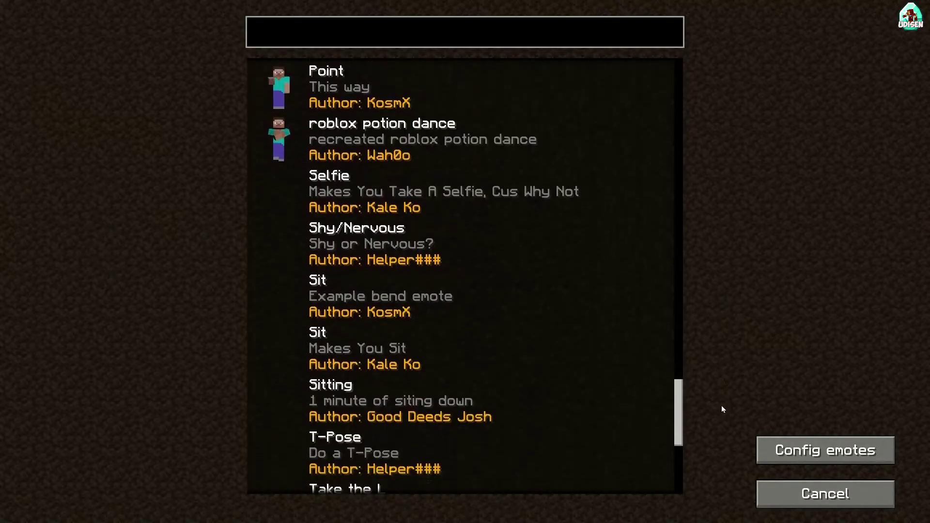